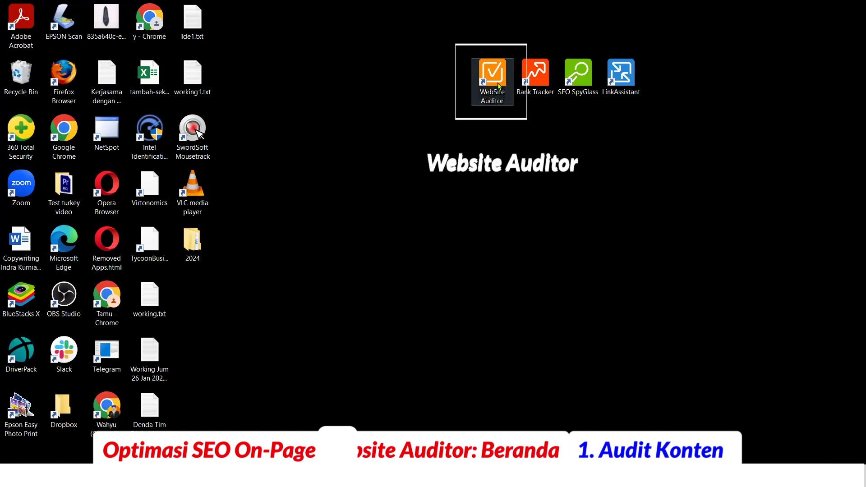
Launch WebSite Auditor, view the travel page in the browser, and copy the ayowisata.my.id address
{"action": "double_click", "coordinate": [494, 83]}
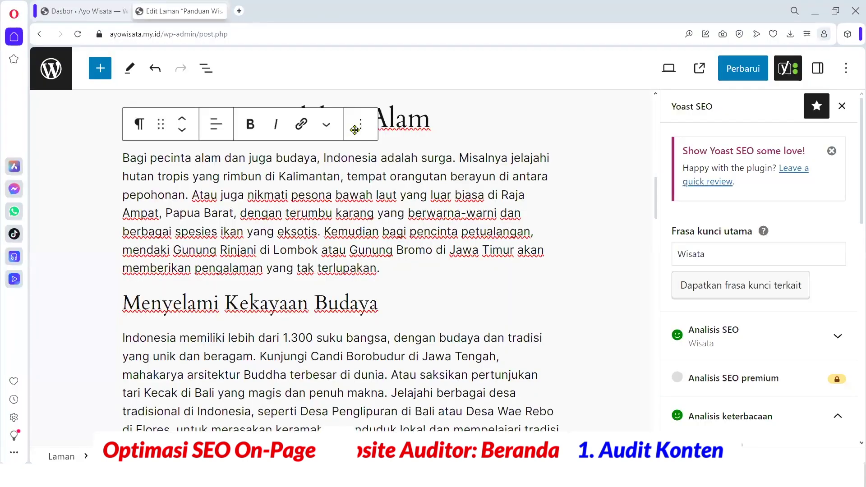
{"action": "left_click", "coordinate": [699, 68]}
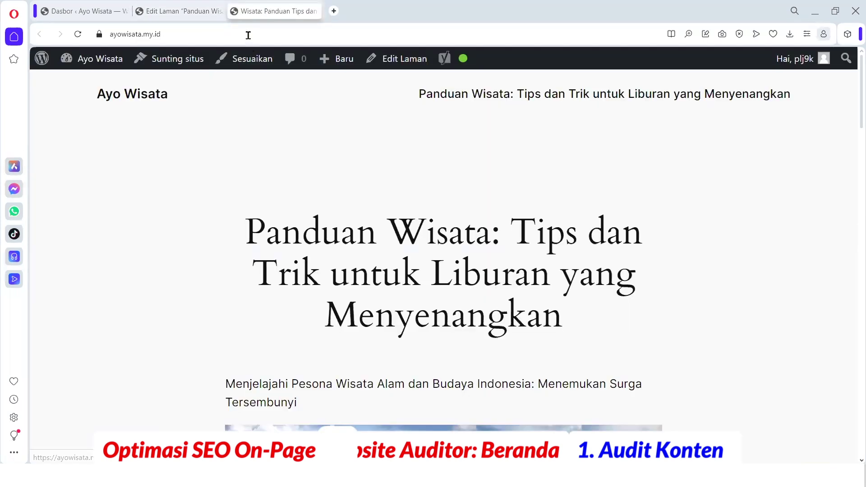
{"action": "left_click", "coordinate": [114, 34]}
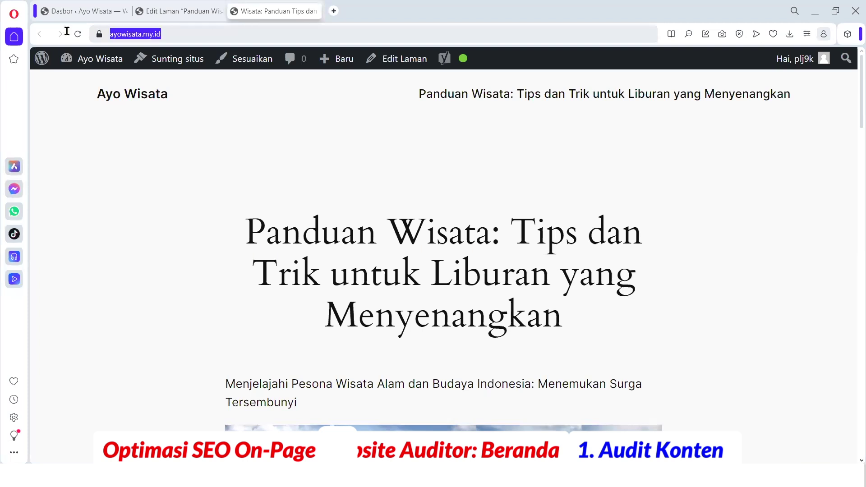
{"action": "right_click", "coordinate": [128, 39]}
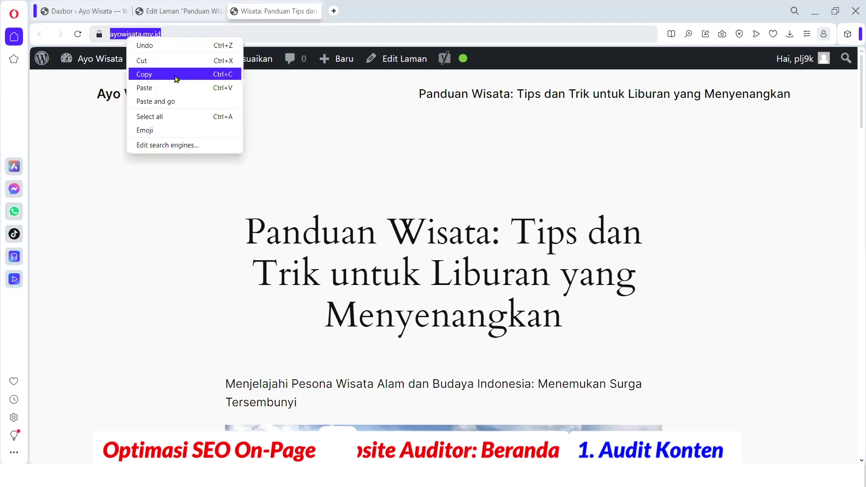
{"action": "left_click", "coordinate": [177, 80]}
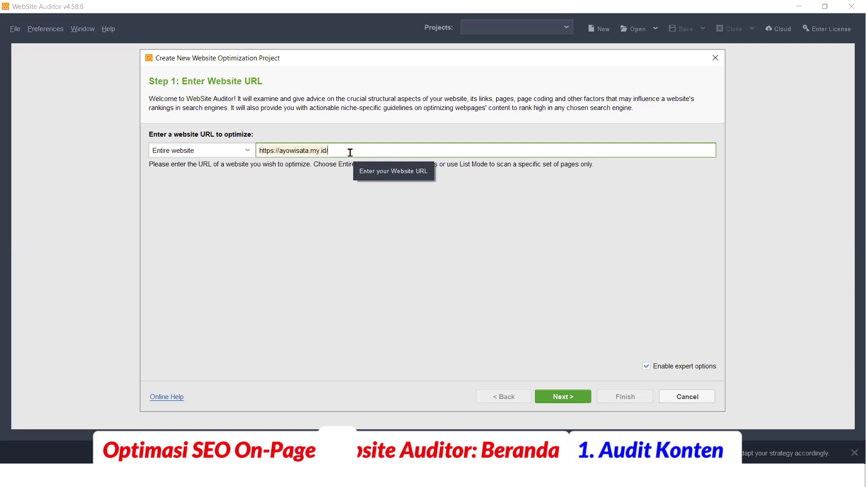
{"action": "left_click", "coordinate": [563, 397]}
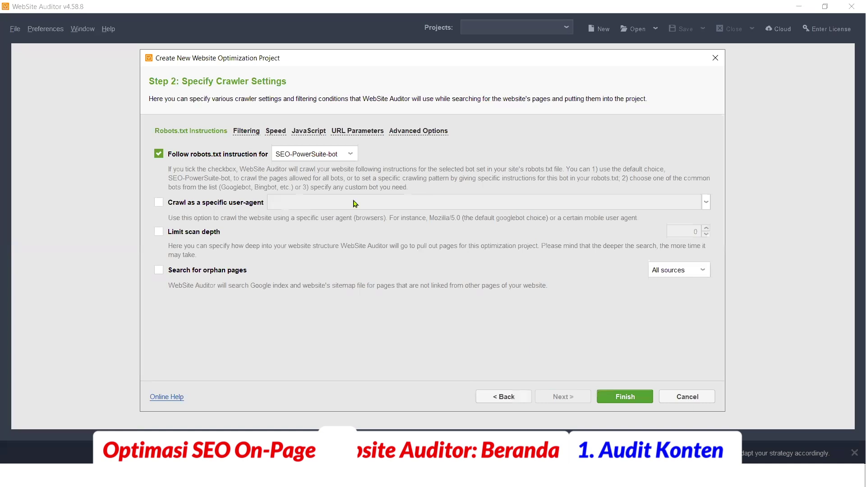
{"action": "left_click", "coordinate": [611, 391]}
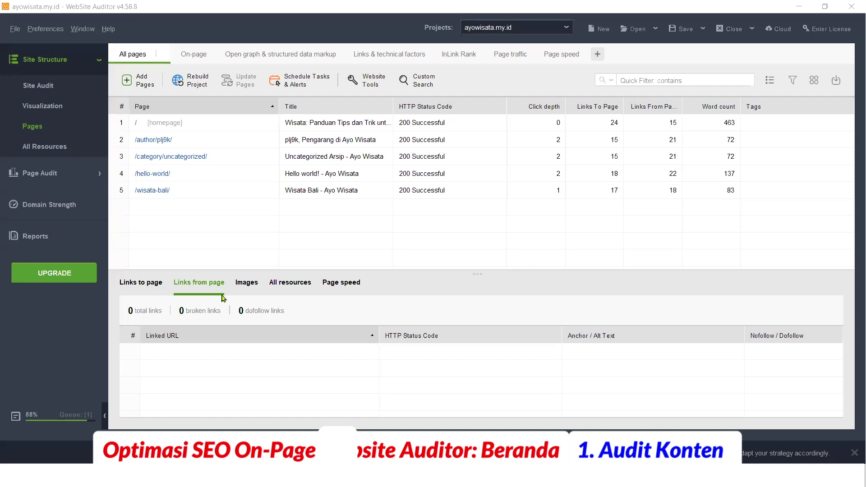
{"action": "left_click", "coordinate": [45, 422]}
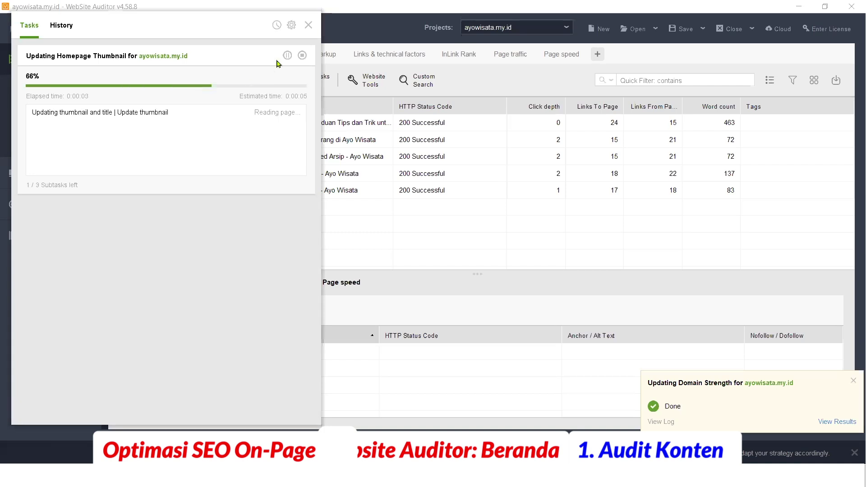
{"action": "left_click", "coordinate": [309, 25]}
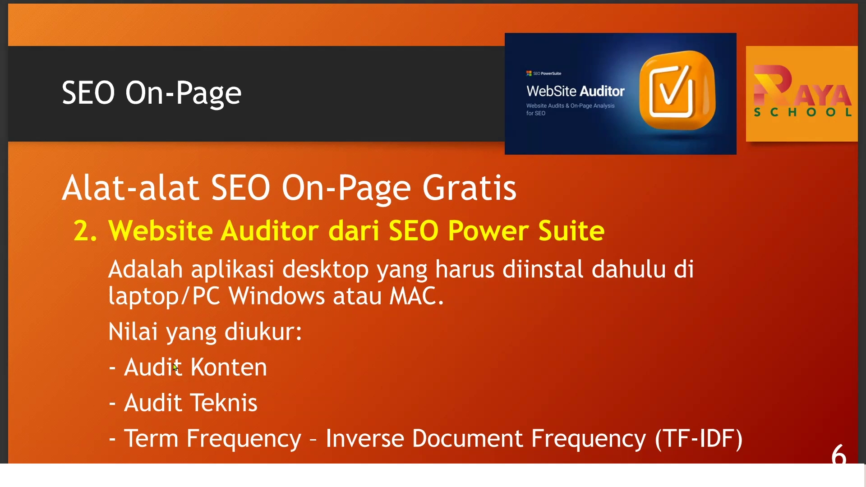
{"action": "left_click", "coordinate": [121, 377]}
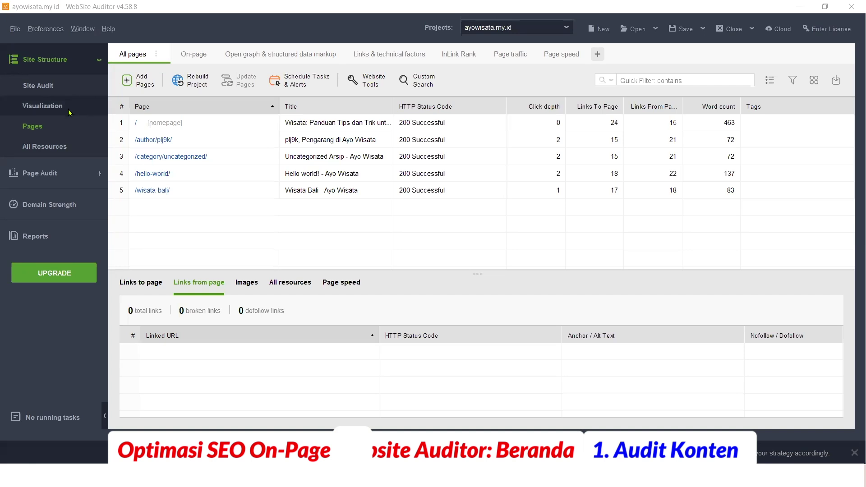
{"action": "left_click", "coordinate": [43, 175]}
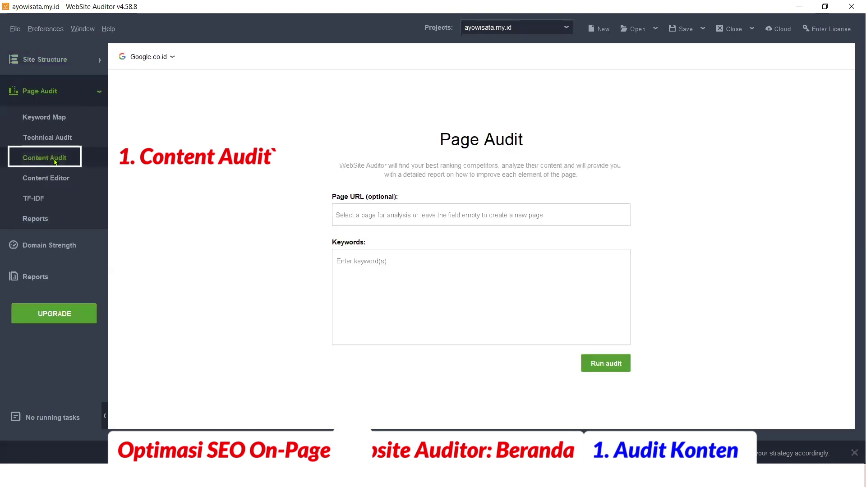
{"action": "left_click", "coordinate": [356, 218]}
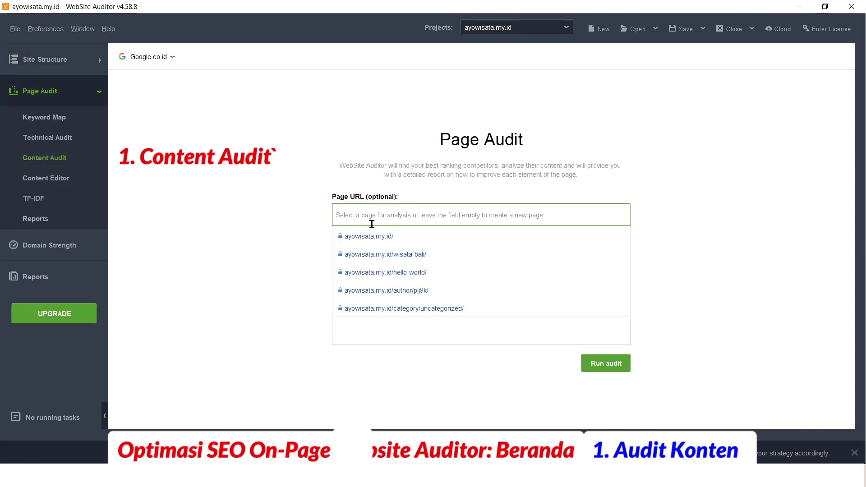
{"action": "left_click", "coordinate": [410, 239]}
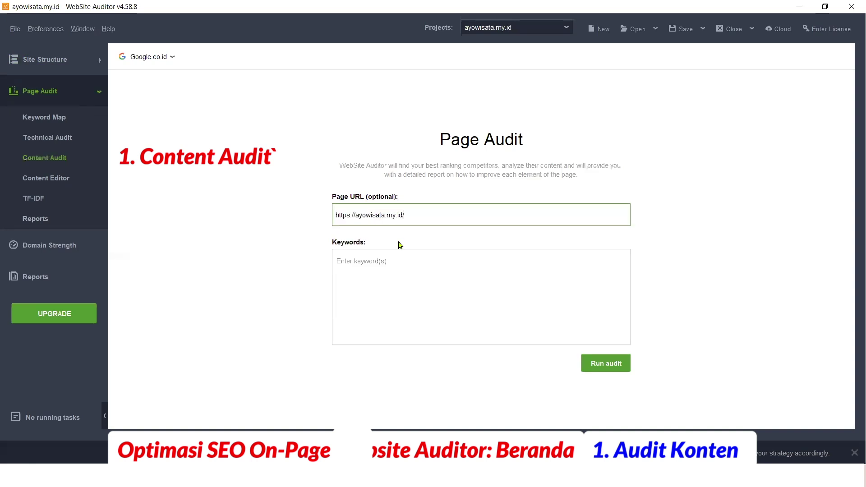
{"action": "left_click", "coordinate": [359, 260]}
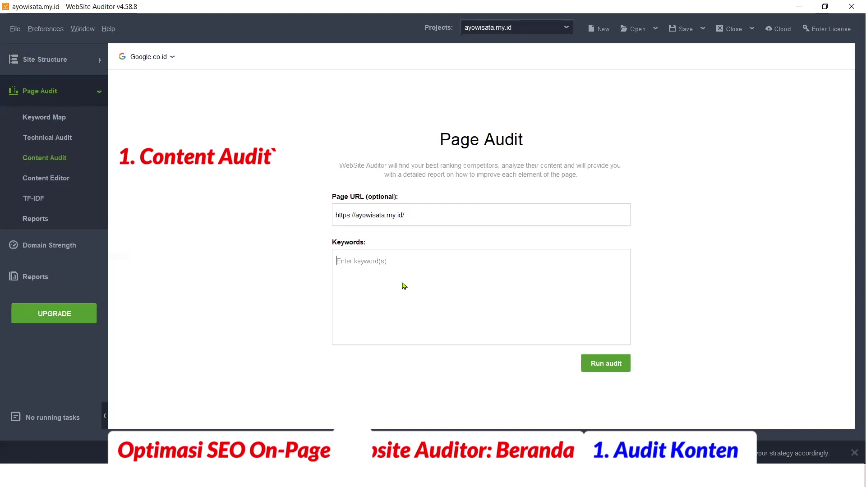
{"action": "type", "text": "wisata"}
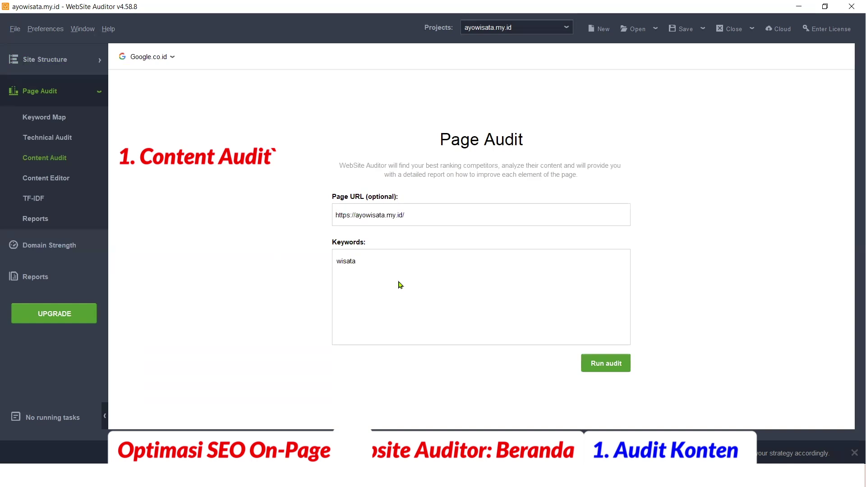
{"action": "left_click", "coordinate": [603, 366]}
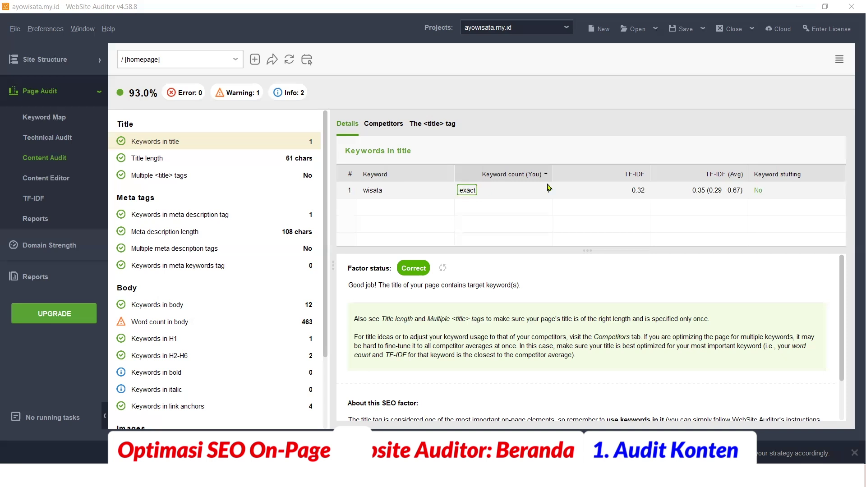
Examine the content audit's keywords in title, title length and word count in body factors
{"action": "left_click", "coordinate": [586, 193]}
{"action": "left_click", "coordinate": [233, 163]}
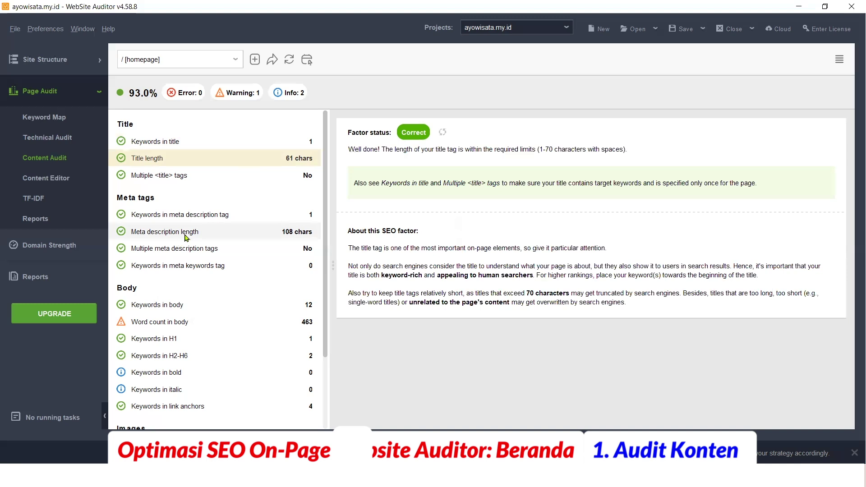
{"action": "scroll", "coordinate": [198, 231], "scroll_direction": "down", "scroll_amount": 2}
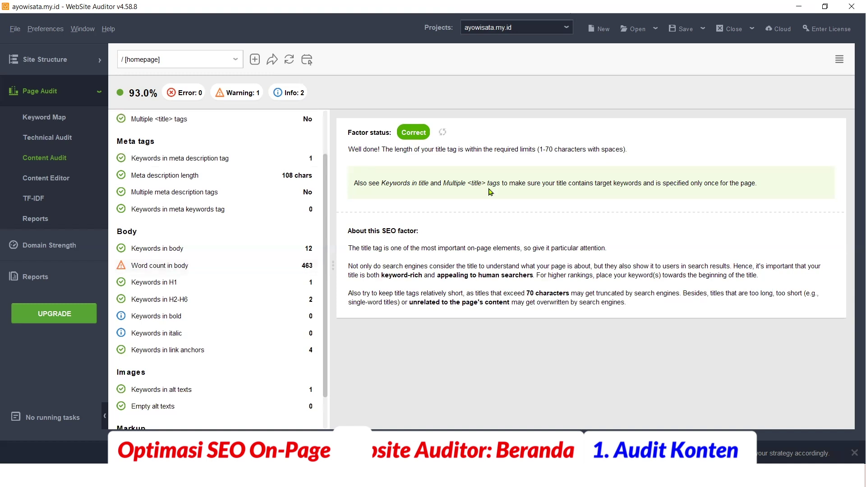
{"action": "left_click", "coordinate": [219, 269]}
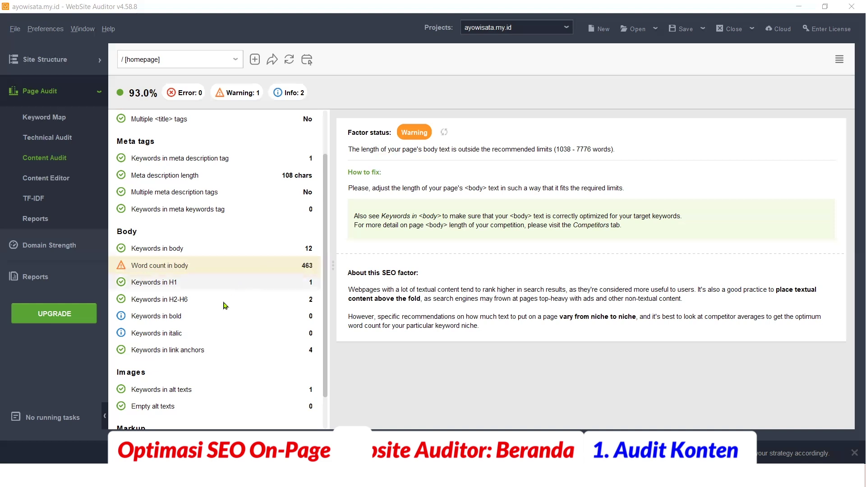
{"action": "scroll", "coordinate": [232, 297], "scroll_direction": "down", "scroll_amount": 3}
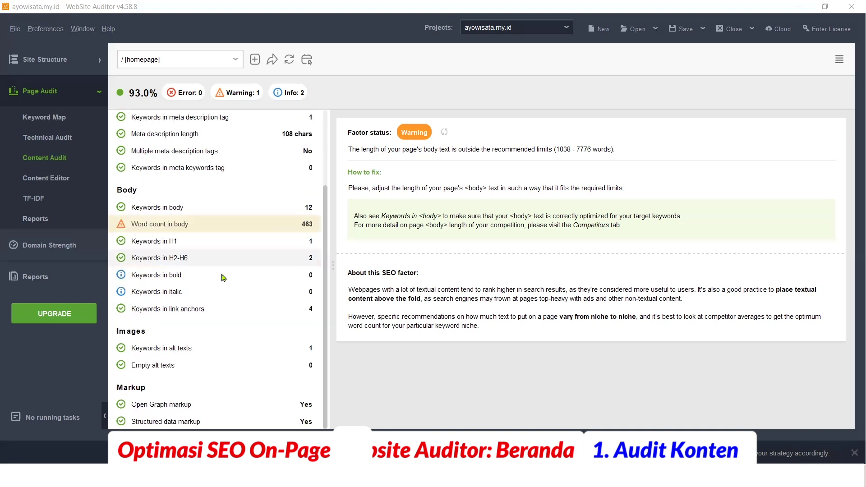
Examine the audit details for keywords in bold and keywords in italic, and revisit the word count in body
{"action": "left_click", "coordinate": [221, 276]}
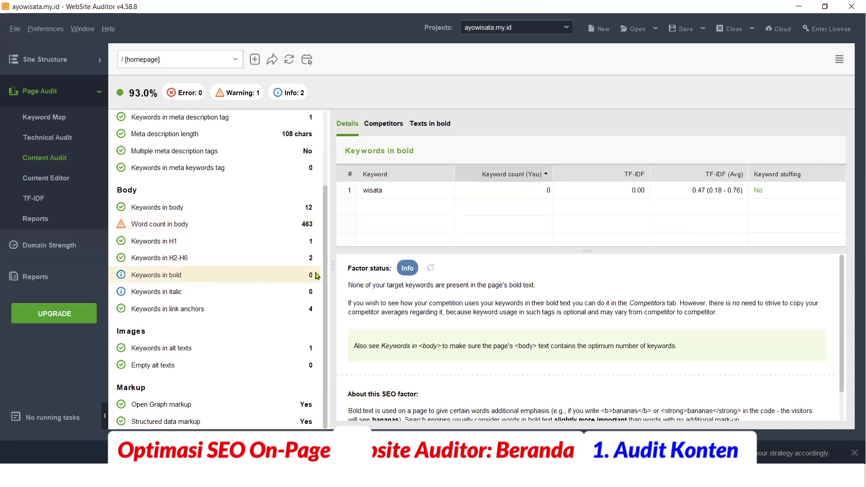
{"action": "left_click", "coordinate": [204, 295]}
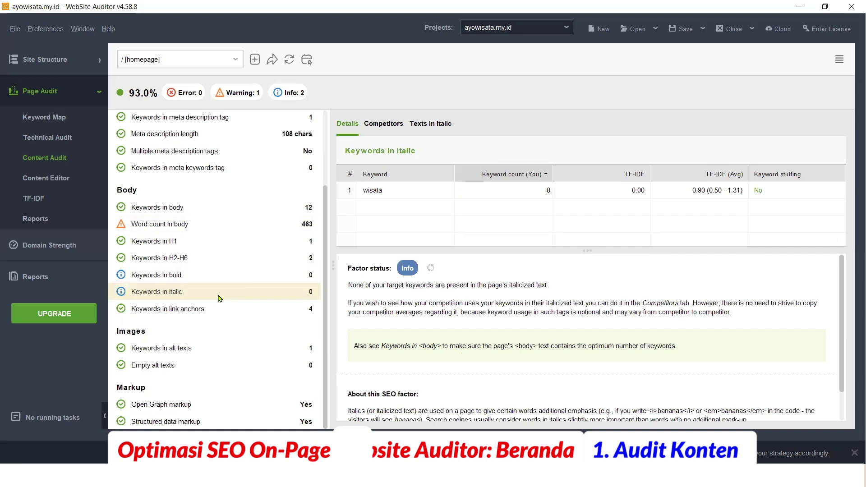
{"action": "scroll", "coordinate": [218, 298], "scroll_direction": "up", "scroll_amount": 1}
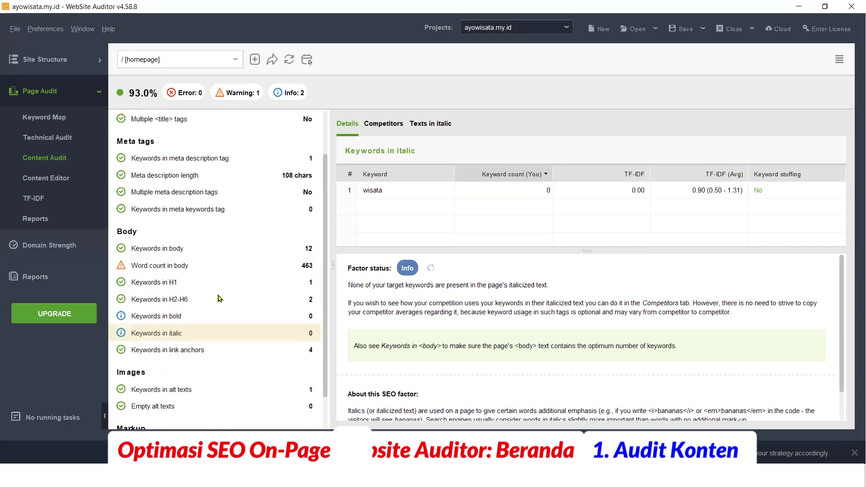
{"action": "left_click", "coordinate": [206, 269]}
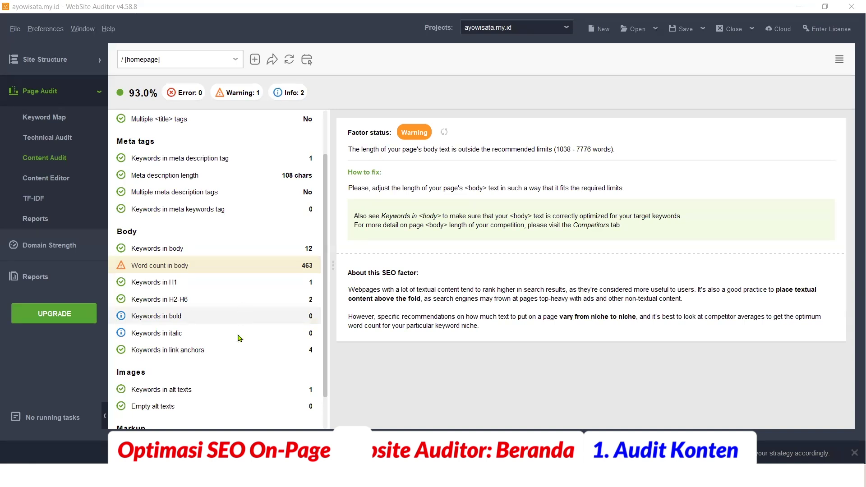
View the homepage's Technical Audit and return to its Content Audit
{"action": "left_click", "coordinate": [69, 144]}
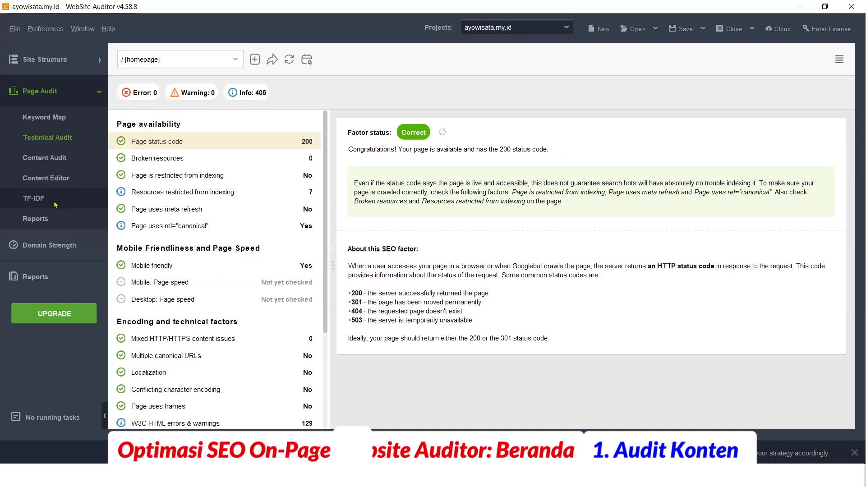
{"action": "left_click", "coordinate": [57, 161]}
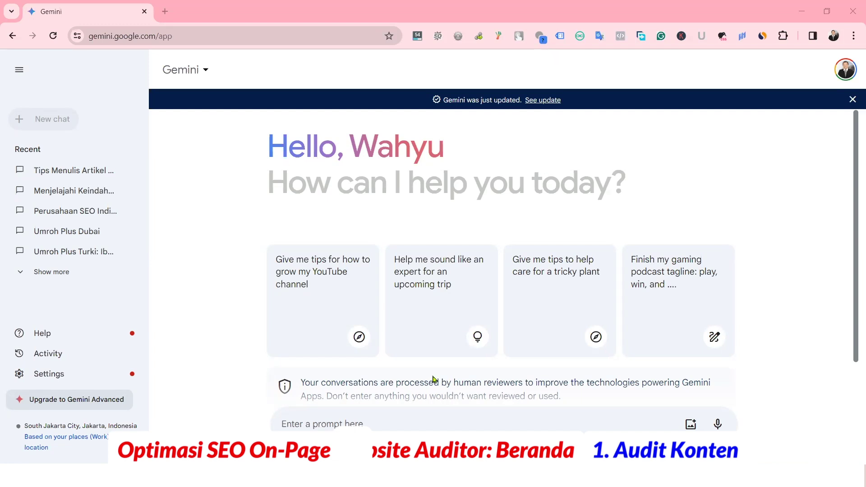
Switch to Gemini and submit the prompt "buatkan artikel wisata"
{"action": "left_click", "coordinate": [399, 417]}
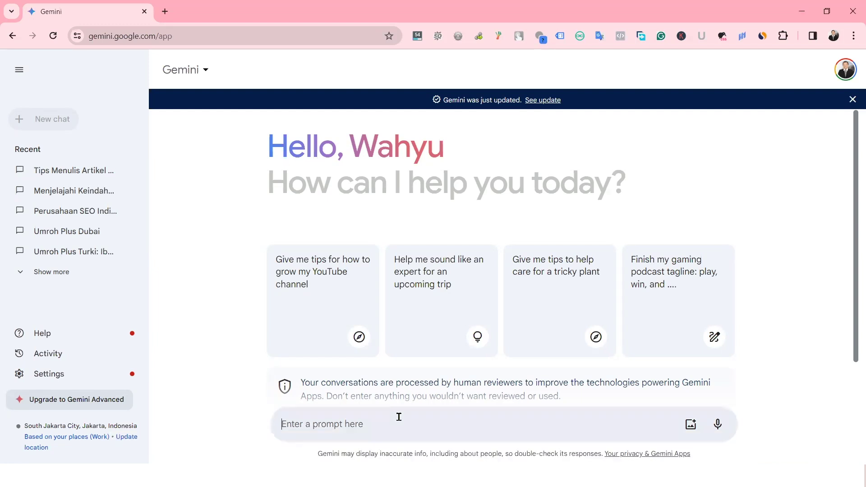
{"action": "type", "text": "buatkan artikel wisata"}
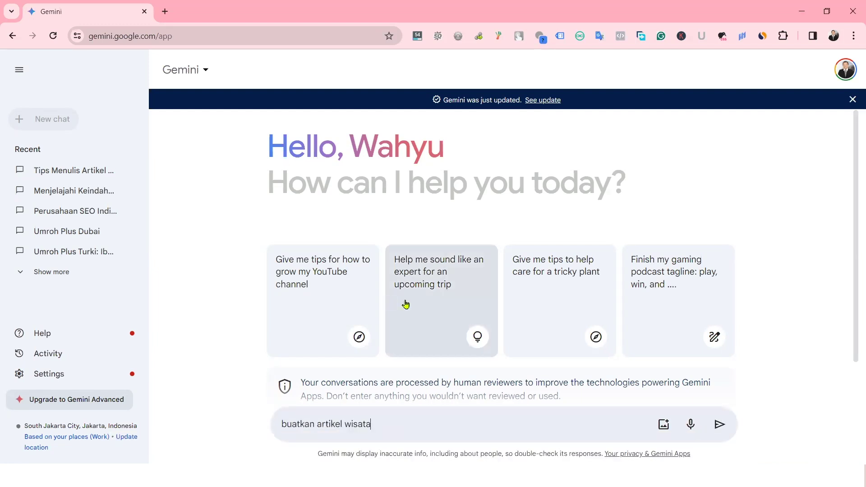
{"action": "left_click", "coordinate": [719, 425]}
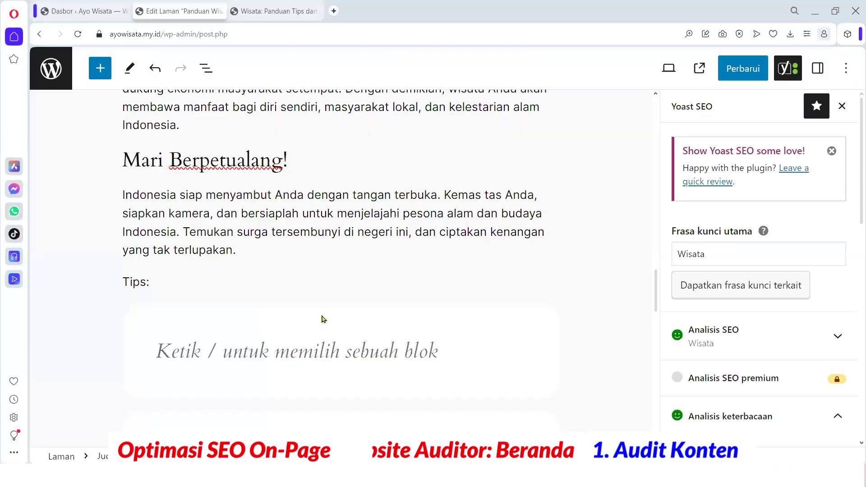
Switch to the WordPress page editor and read through the sections of the "Panduan Wisata" article
{"action": "scroll", "coordinate": [323, 319], "scroll_direction": "up", "scroll_amount": 10}
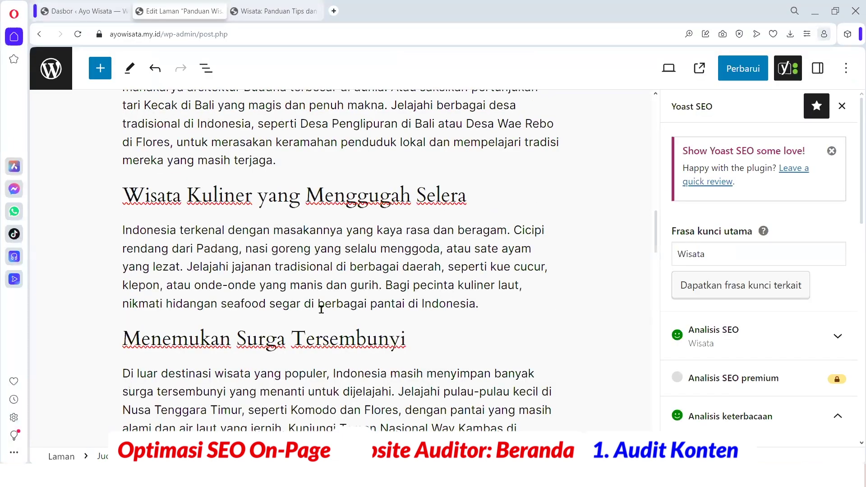
{"action": "scroll", "coordinate": [321, 310], "scroll_direction": "up", "scroll_amount": 10}
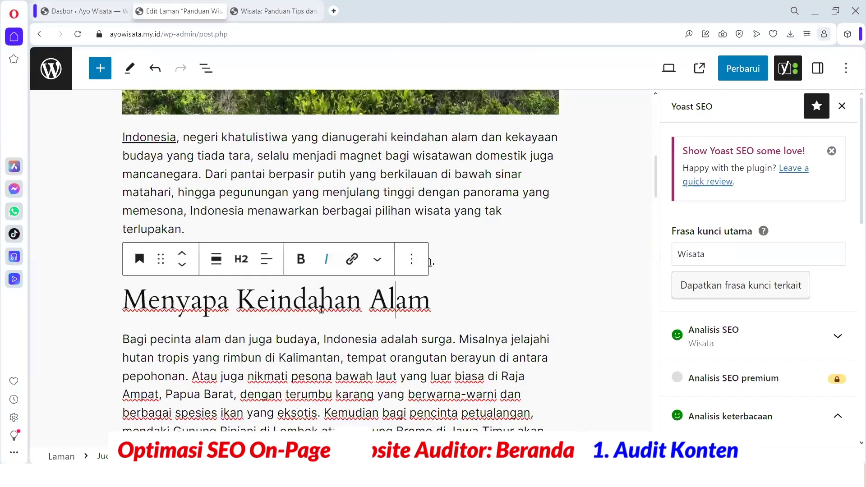
{"action": "scroll", "coordinate": [321, 310], "scroll_direction": "down", "scroll_amount": 9}
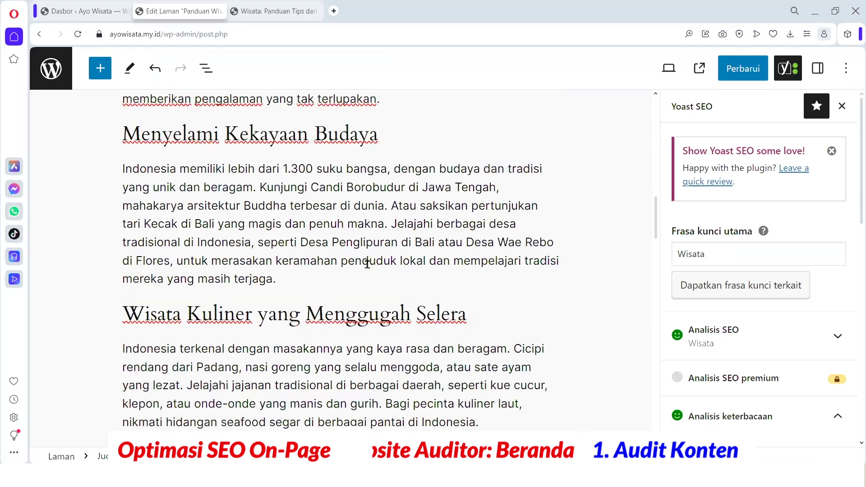
{"action": "scroll", "coordinate": [368, 263], "scroll_direction": "down", "scroll_amount": 1}
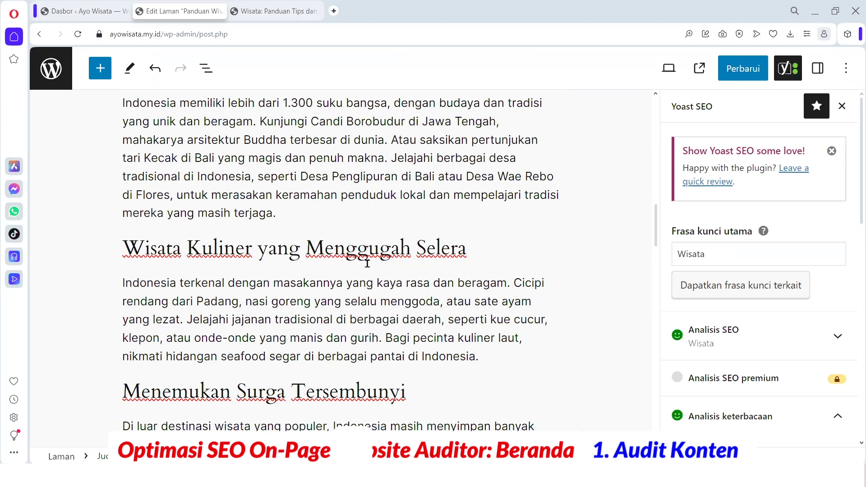
{"action": "scroll", "coordinate": [367, 264], "scroll_direction": "up", "scroll_amount": 1}
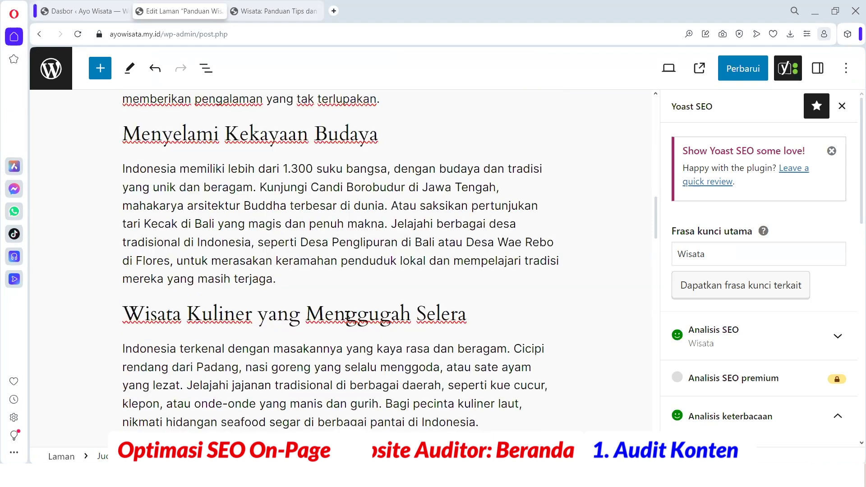
{"action": "scroll", "coordinate": [348, 314], "scroll_direction": "down", "scroll_amount": 3}
{"action": "scroll", "coordinate": [327, 227], "scroll_direction": "down", "scroll_amount": 2}
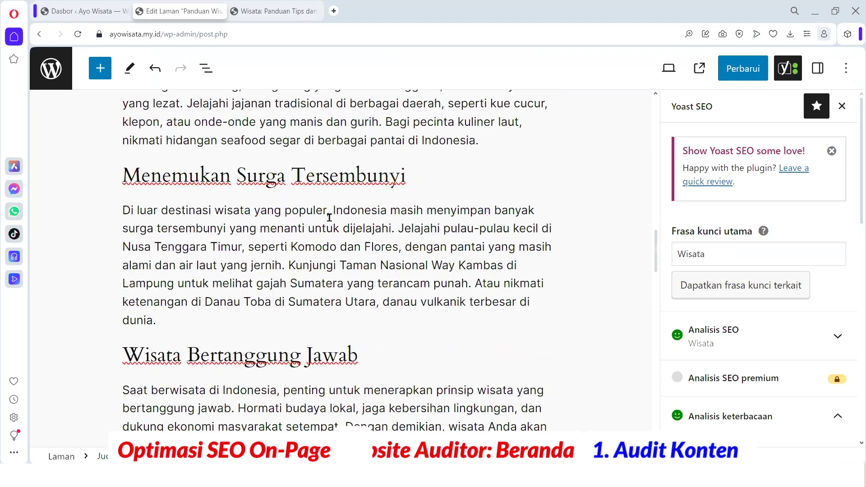
Read the closing sections of the WordPress page, switch to Gemini and read through its generated travel article
{"action": "scroll", "coordinate": [330, 217], "scroll_direction": "down", "scroll_amount": 3}
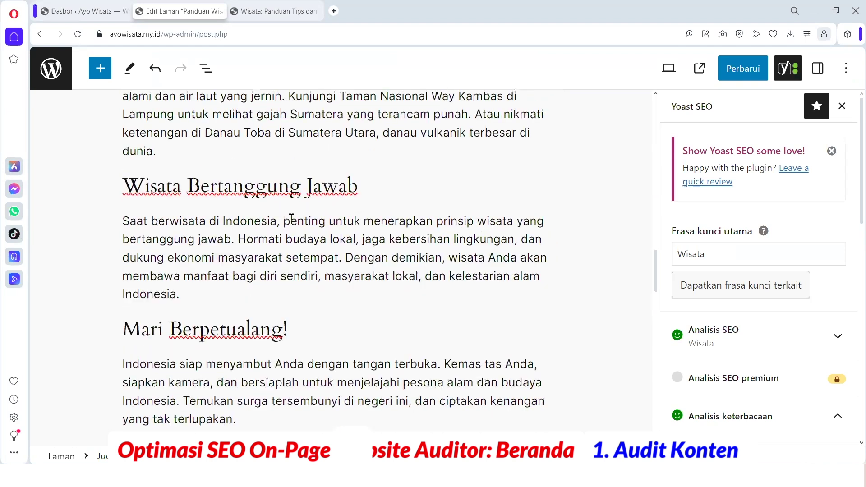
{"action": "scroll", "coordinate": [305, 234], "scroll_direction": "down", "scroll_amount": 3}
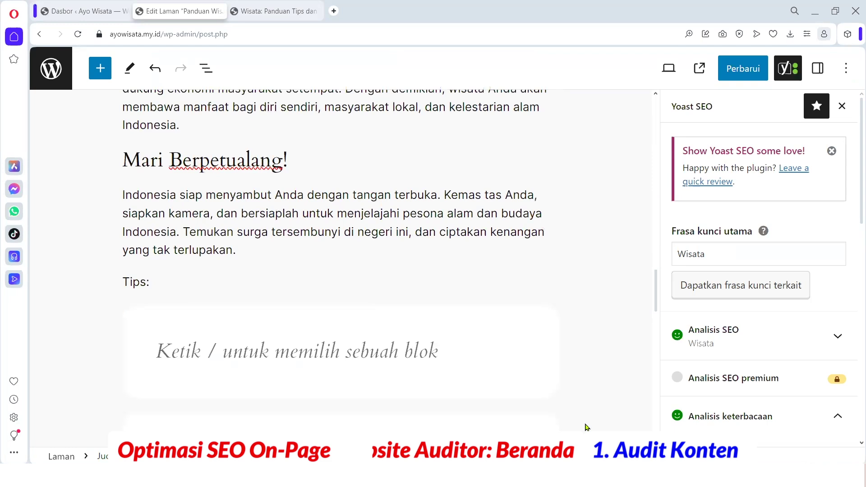
{"action": "key", "text": "alt+Tab"}
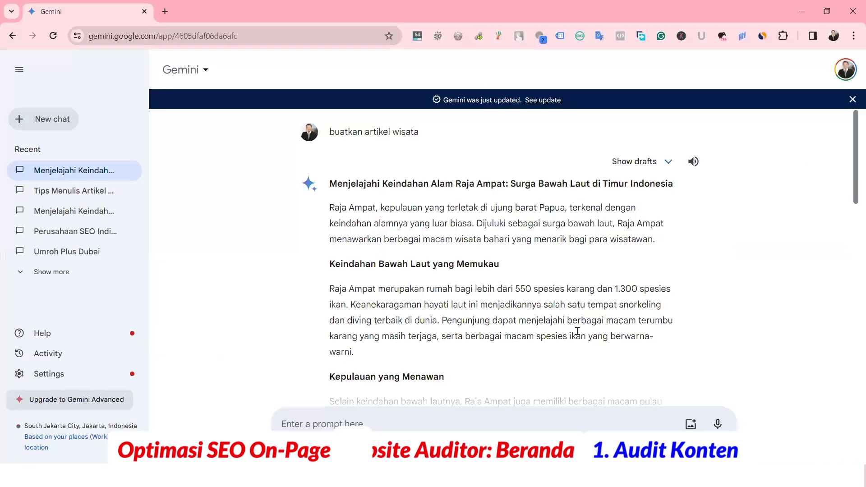
{"action": "scroll", "coordinate": [557, 334], "scroll_direction": "down", "scroll_amount": 3}
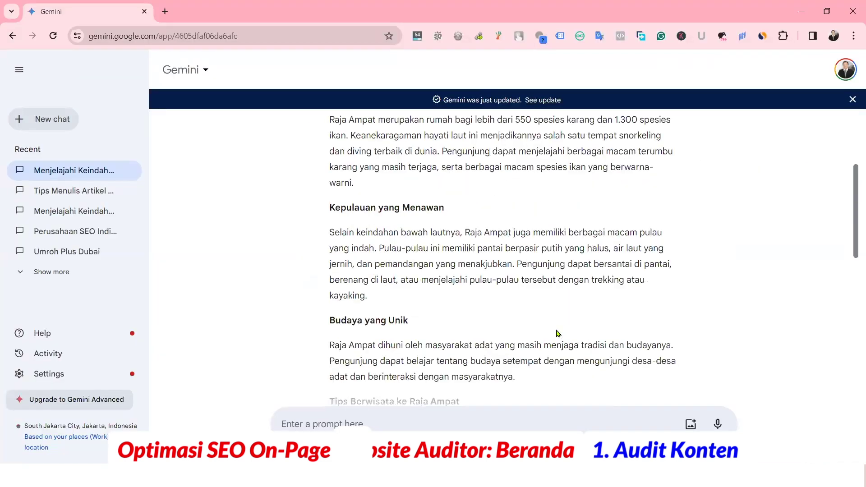
{"action": "scroll", "coordinate": [557, 334], "scroll_direction": "down", "scroll_amount": 5}
{"action": "scroll", "coordinate": [532, 296], "scroll_direction": "down", "scroll_amount": 3}
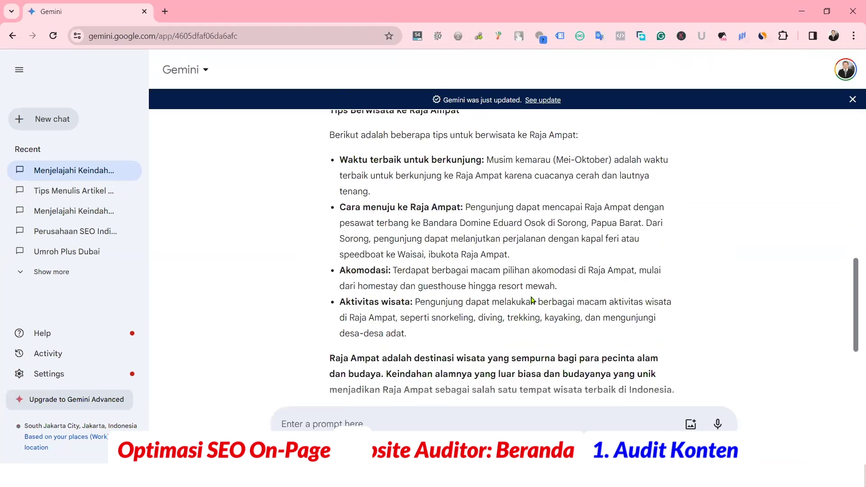
{"action": "scroll", "coordinate": [532, 300], "scroll_direction": "down", "scroll_amount": 3}
{"action": "scroll", "coordinate": [532, 299], "scroll_direction": "up", "scroll_amount": 6}
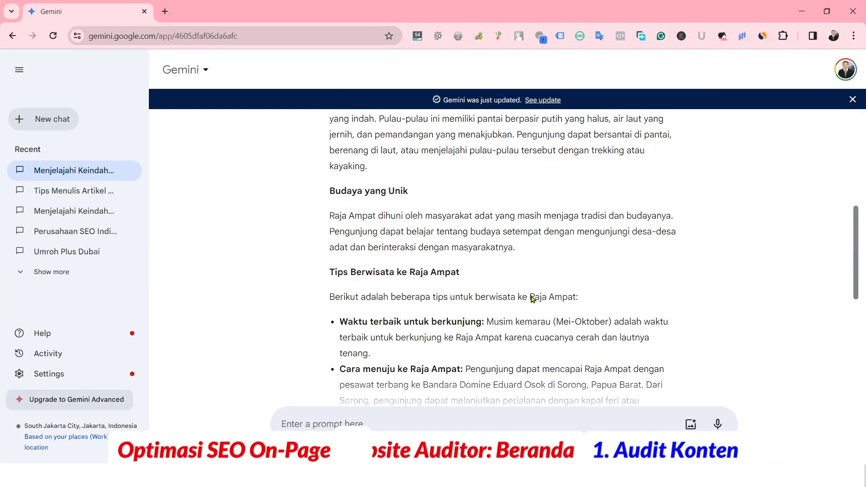
{"action": "scroll", "coordinate": [532, 299], "scroll_direction": "up", "scroll_amount": 6}
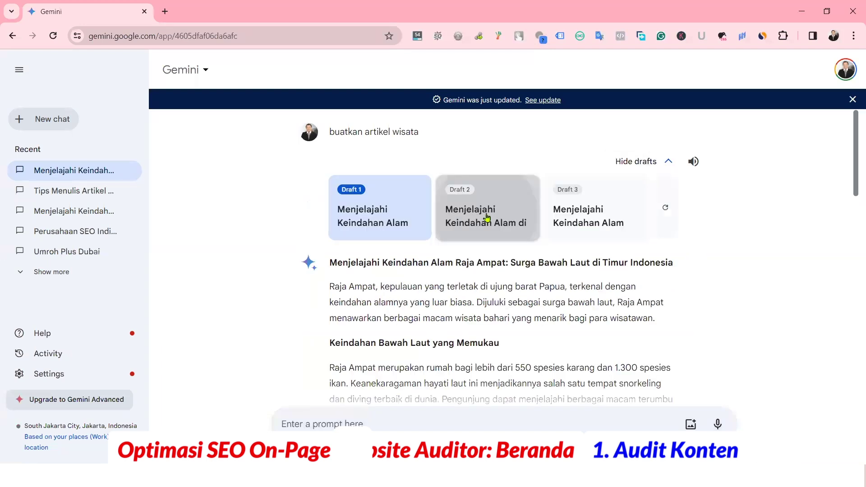
Review Draft 2 and Draft 3 of the generated "buatkan artikel wisata" response
{"action": "left_click", "coordinate": [485, 218]}
{"action": "scroll", "coordinate": [544, 312], "scroll_direction": "down", "scroll_amount": 1}
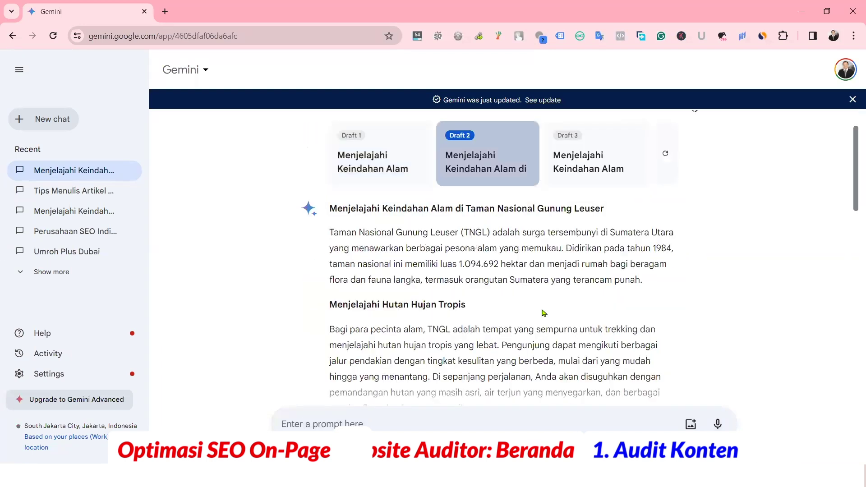
{"action": "scroll", "coordinate": [543, 312], "scroll_direction": "down", "scroll_amount": 5}
{"action": "scroll", "coordinate": [544, 312], "scroll_direction": "down", "scroll_amount": 6}
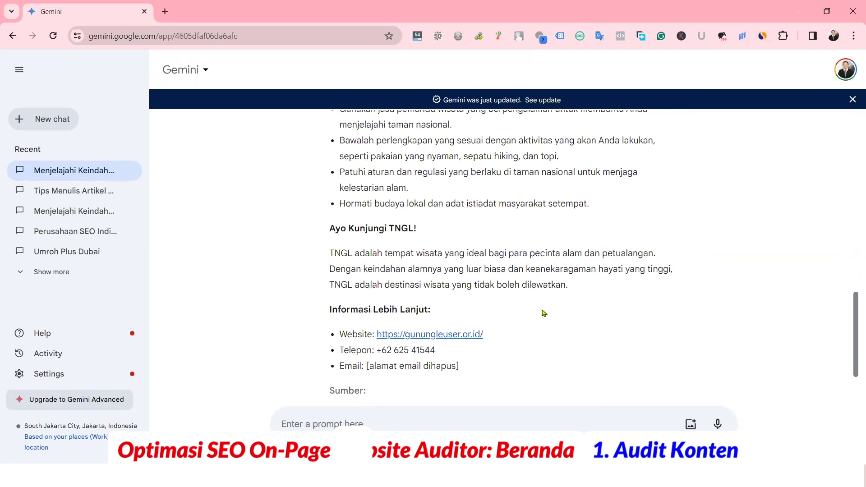
{"action": "scroll", "coordinate": [544, 312], "scroll_direction": "up", "scroll_amount": 1}
{"action": "scroll", "coordinate": [544, 312], "scroll_direction": "up", "scroll_amount": 10}
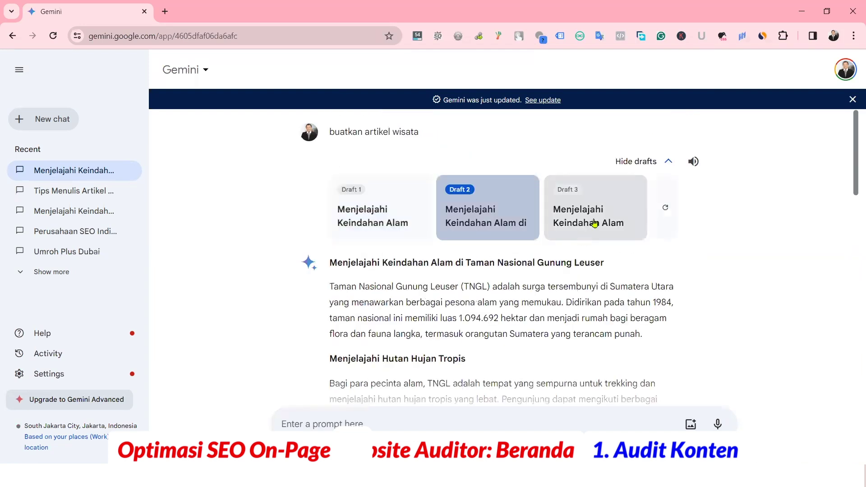
{"action": "left_click", "coordinate": [587, 228]}
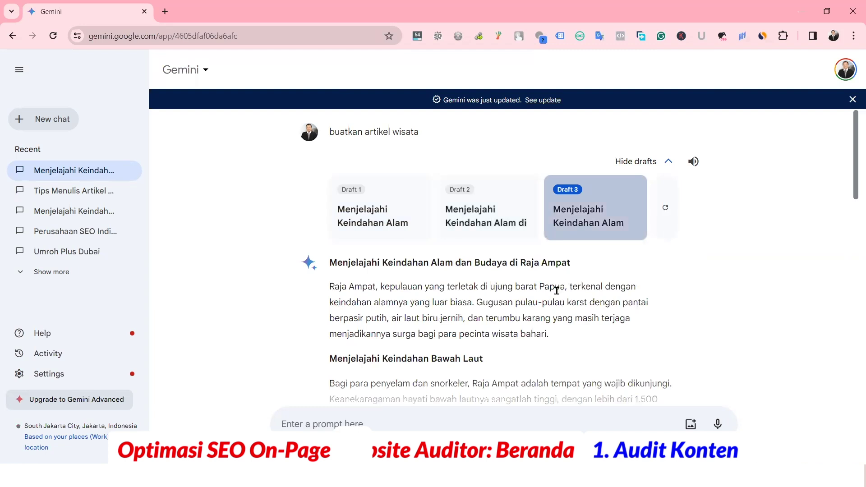
{"action": "scroll", "coordinate": [558, 293], "scroll_direction": "down", "scroll_amount": 4}
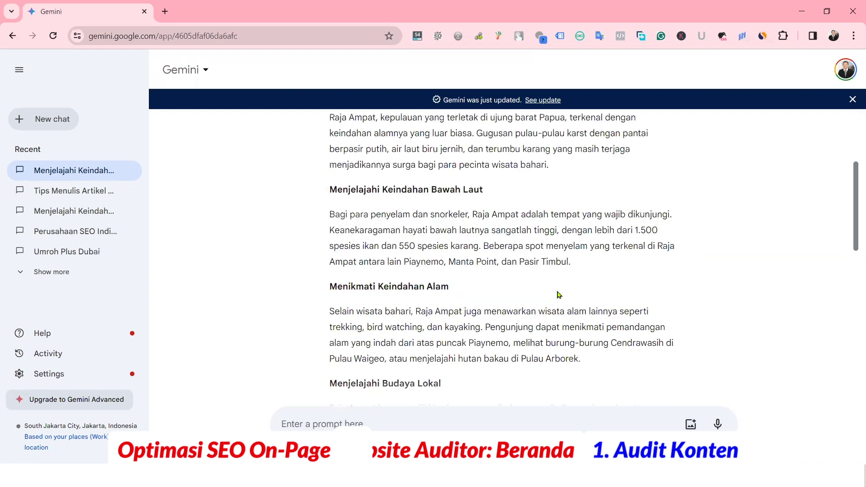
{"action": "scroll", "coordinate": [559, 295], "scroll_direction": "up", "scroll_amount": 4}
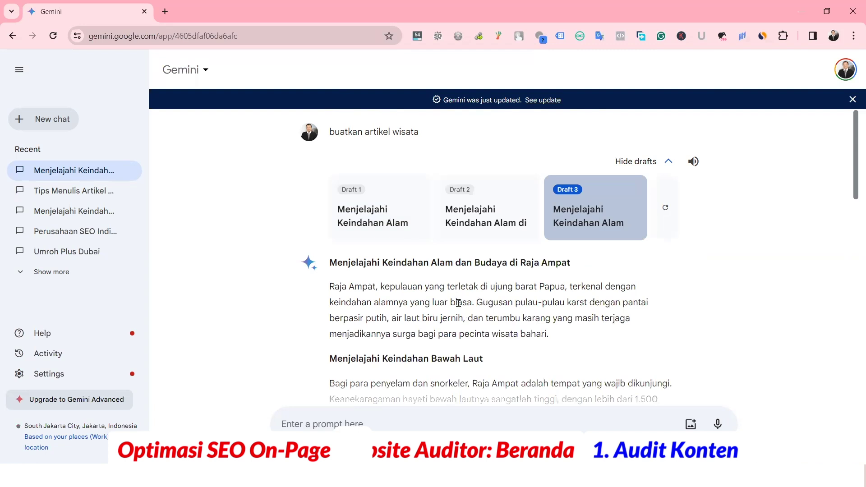
{"action": "scroll", "coordinate": [459, 303], "scroll_direction": "down", "scroll_amount": 4}
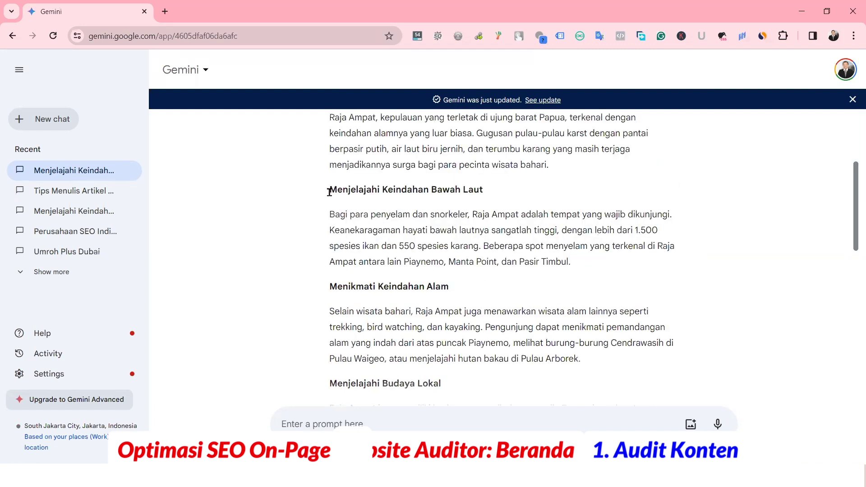
{"action": "left_click_drag", "start_coordinate": [330, 192], "coordinate": [426, 325]}
{"action": "scroll", "coordinate": [427, 324], "scroll_direction": "down", "scroll_amount": 1}
{"action": "scroll", "coordinate": [428, 329], "scroll_direction": "down", "scroll_amount": 2}
{"action": "scroll", "coordinate": [426, 325], "scroll_direction": "down", "scroll_amount": 1}
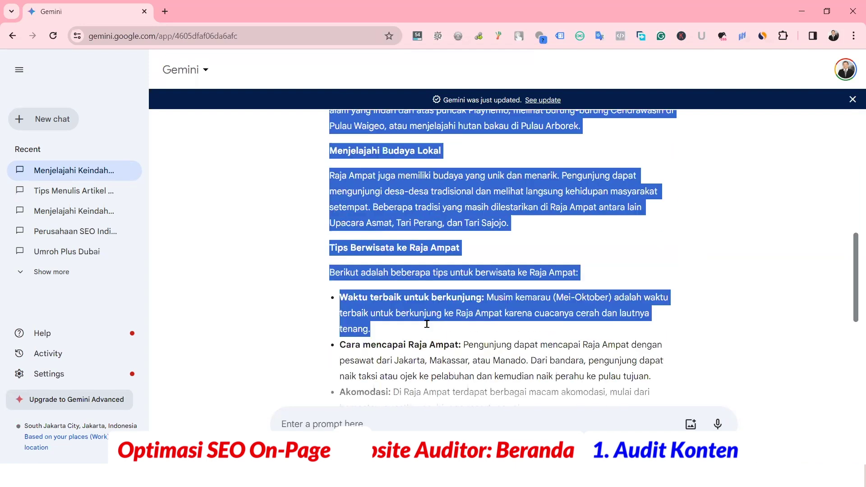
{"action": "scroll", "coordinate": [440, 296], "scroll_direction": "down", "scroll_amount": 1}
{"action": "left_click_drag", "start_coordinate": [501, 203], "coordinate": [491, 312]}
{"action": "scroll", "coordinate": [492, 306], "scroll_direction": "down", "scroll_amount": 2}
{"action": "scroll", "coordinate": [474, 337], "scroll_direction": "down", "scroll_amount": 2}
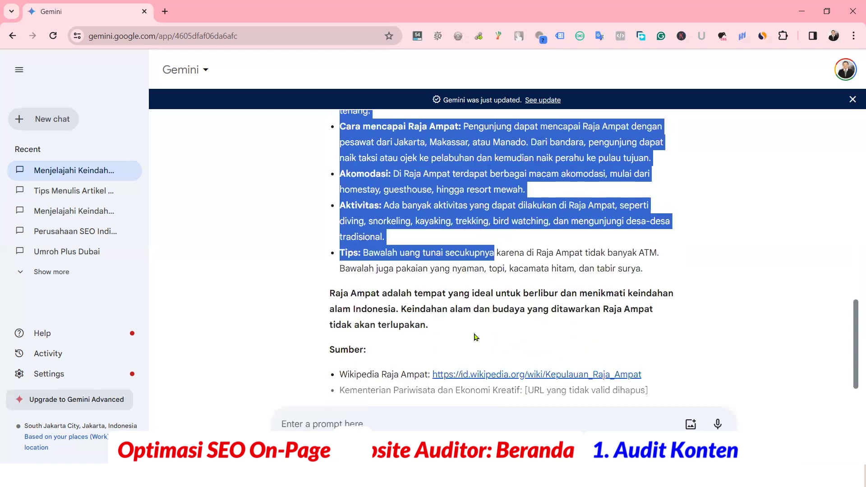
Regenerate the drafts for the "buatkan artikel wisata" prompt and view the new Draft 2 and Draft 3
{"action": "scroll", "coordinate": [474, 337], "scroll_direction": "up", "scroll_amount": 12}
{"action": "scroll", "coordinate": [474, 336], "scroll_direction": "up", "scroll_amount": 1}
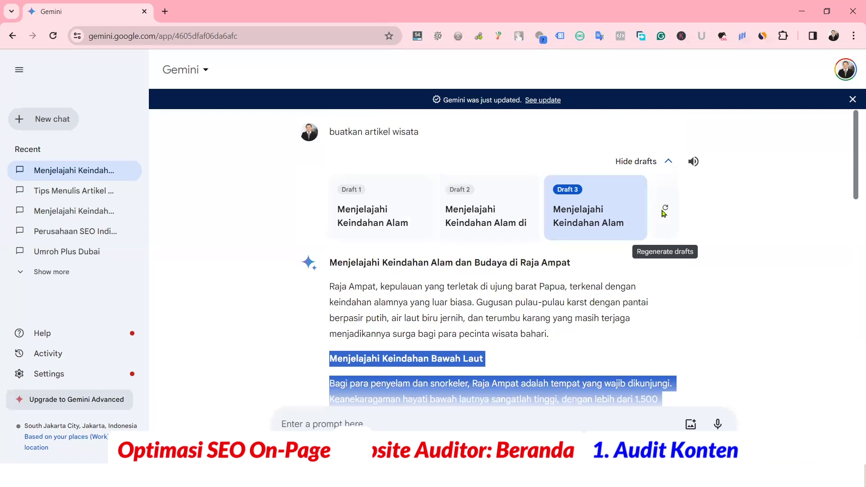
{"action": "left_click", "coordinate": [665, 209]}
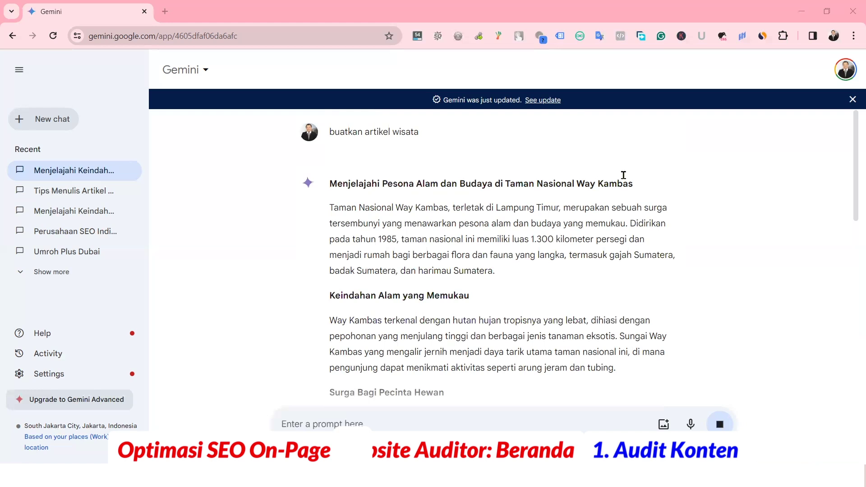
{"action": "left_click", "coordinate": [648, 169]}
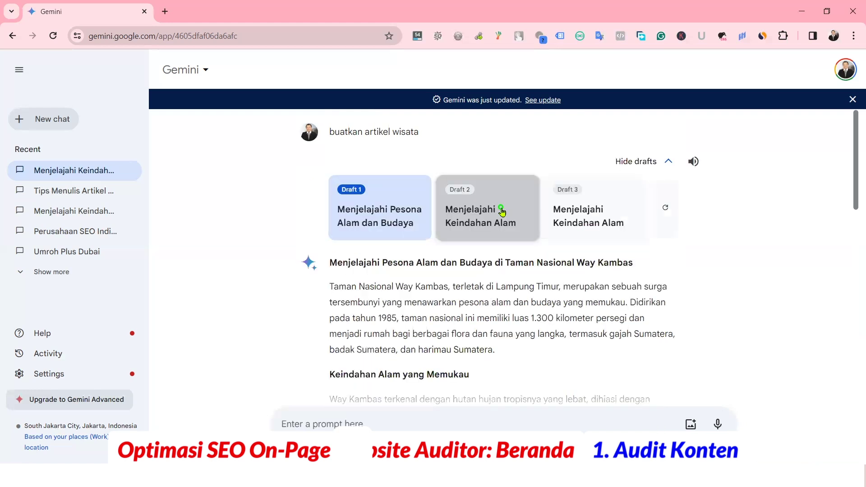
{"action": "left_click", "coordinate": [479, 232]}
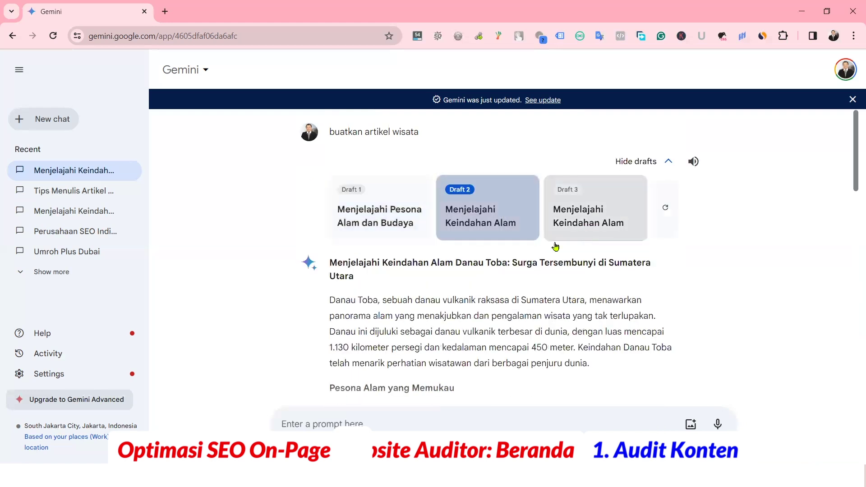
{"action": "left_click", "coordinate": [586, 222]}
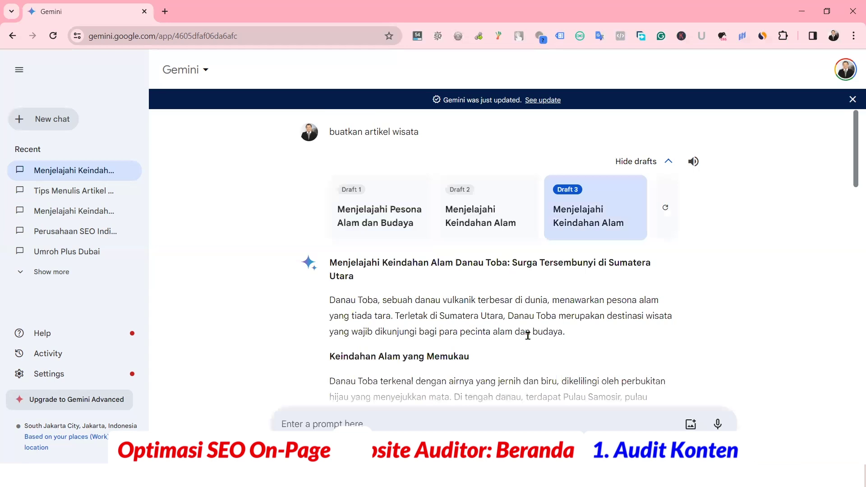
Submit the follow-up prompt "buatkan artikel wisata indonesia"
{"action": "scroll", "coordinate": [480, 389], "scroll_direction": "down", "scroll_amount": 1}
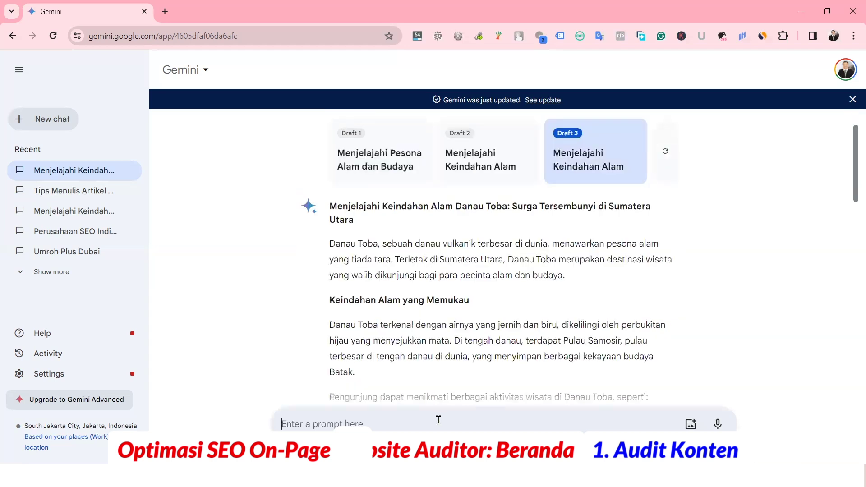
{"action": "type", "text": "buatkan artikel wisata"}
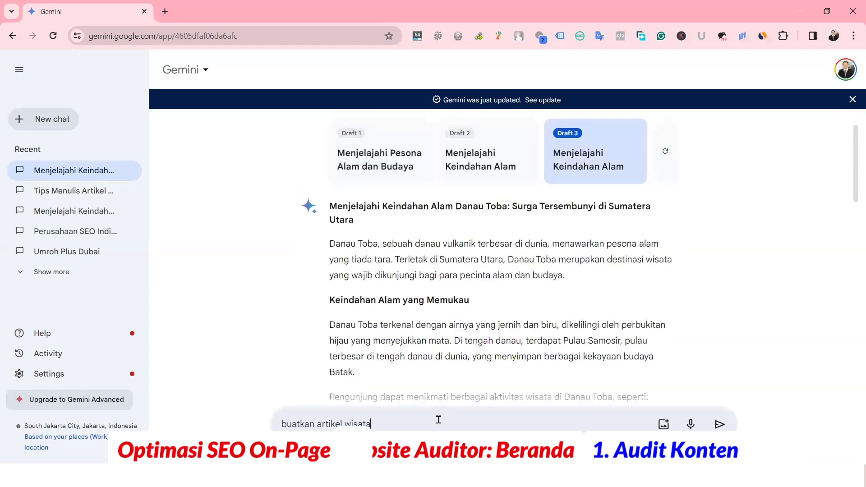
{"action": "type", "text": " indonesia"}
{"action": "left_click", "coordinate": [716, 427]}
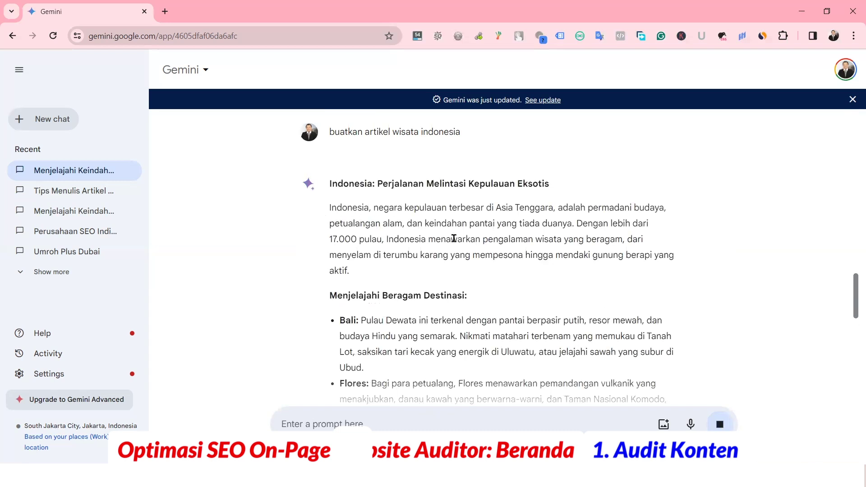
Copy the new article's text from the "Menjelajahi Beragam Destinasi" heading through its closing paragraph
{"action": "scroll", "coordinate": [361, 208], "scroll_direction": "down", "scroll_amount": 3}
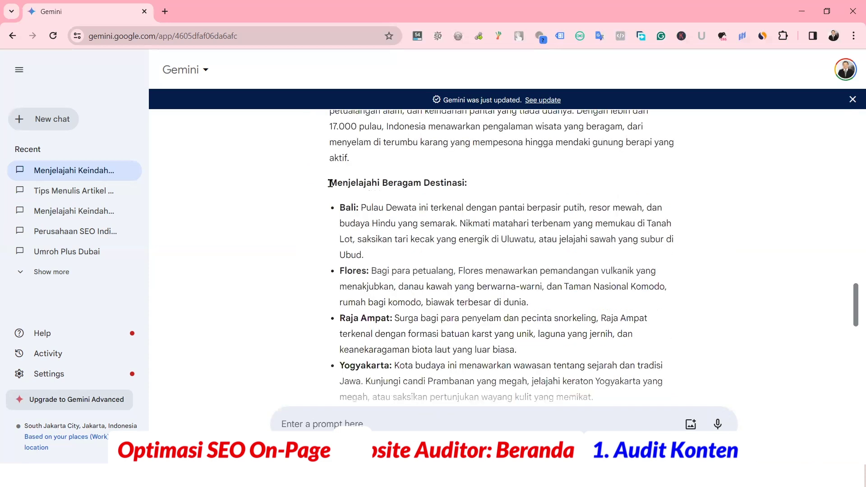
{"action": "left_click_drag", "start_coordinate": [330, 183], "coordinate": [630, 339]}
{"action": "scroll", "coordinate": [457, 313], "scroll_direction": "down", "scroll_amount": 3}
{"action": "scroll", "coordinate": [456, 311], "scroll_direction": "down", "scroll_amount": 3}
{"action": "scroll", "coordinate": [457, 310], "scroll_direction": "down", "scroll_amount": 3}
{"action": "scroll", "coordinate": [457, 311], "scroll_direction": "down", "scroll_amount": 3}
{"action": "right_click", "coordinate": [600, 332]}
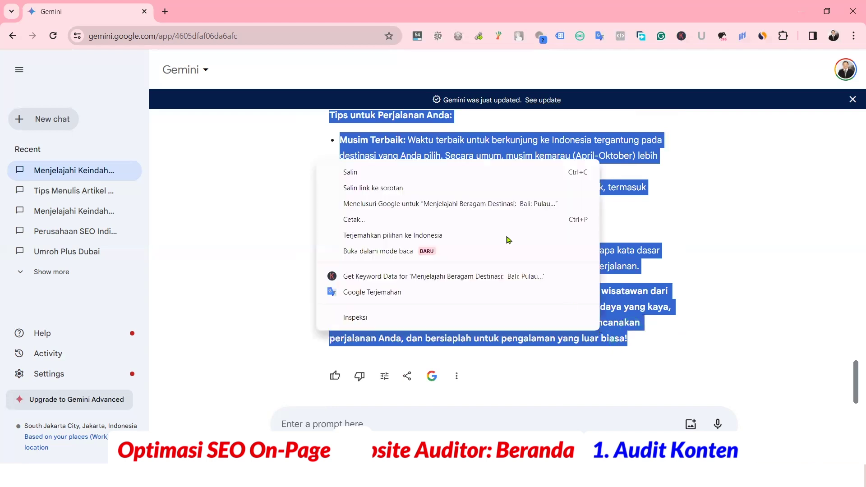
{"action": "left_click", "coordinate": [455, 173]}
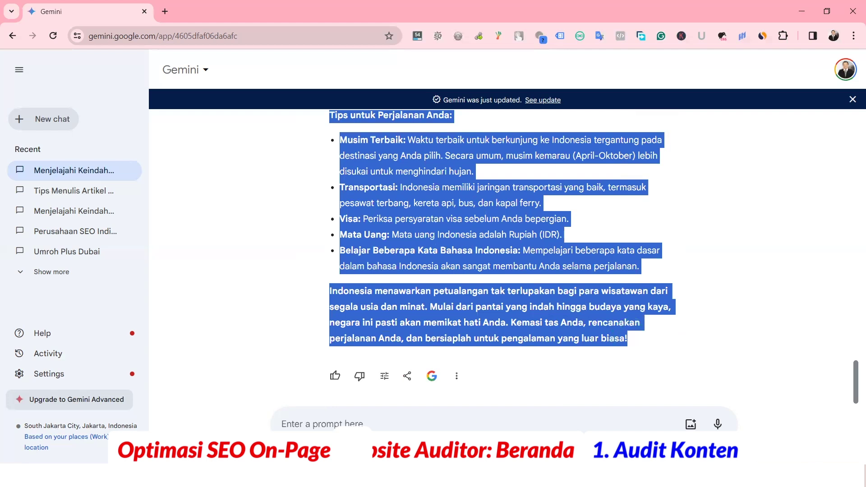
Switch to the WordPress page editor, paste the copied text below the "Wisata Bertanggung Jawab" paragraph and review the added sections
{"action": "key", "text": "alt+Tab"}
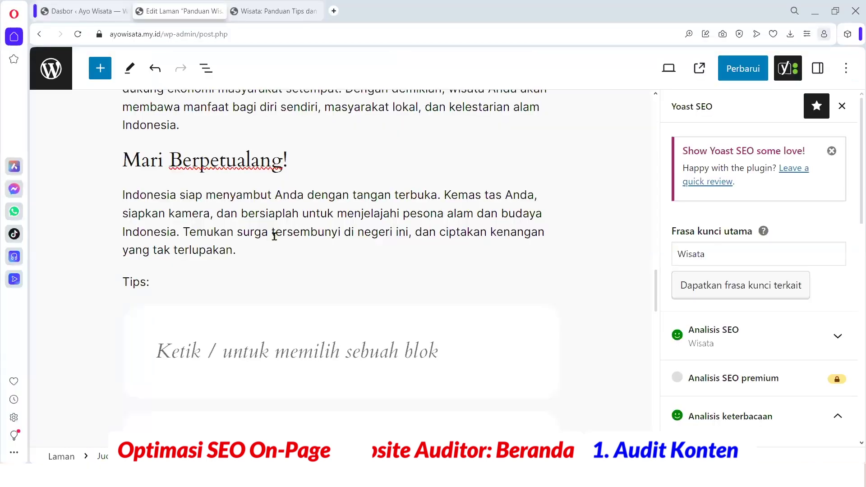
{"action": "scroll", "coordinate": [274, 236], "scroll_direction": "up", "scroll_amount": 4}
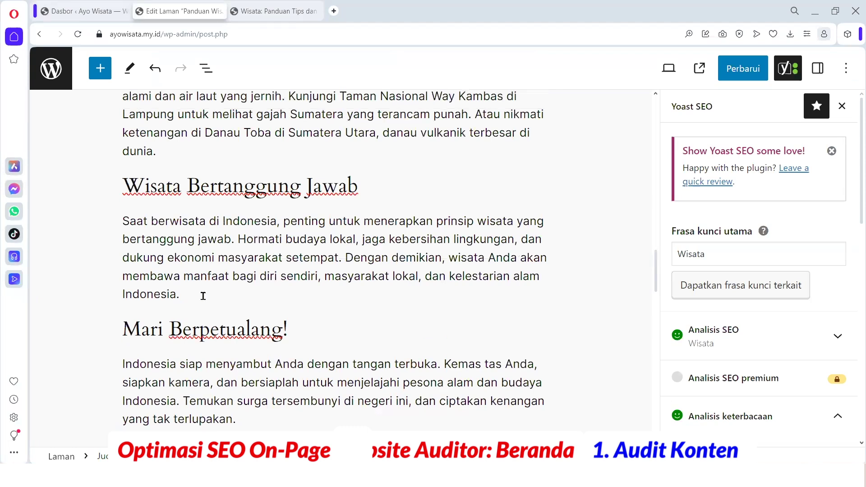
{"action": "left_click", "coordinate": [203, 296]}
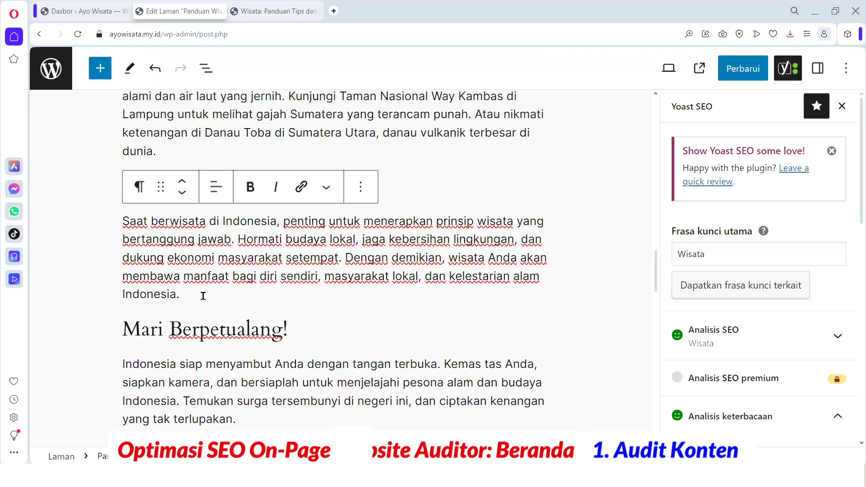
{"action": "key", "text": "Return"}
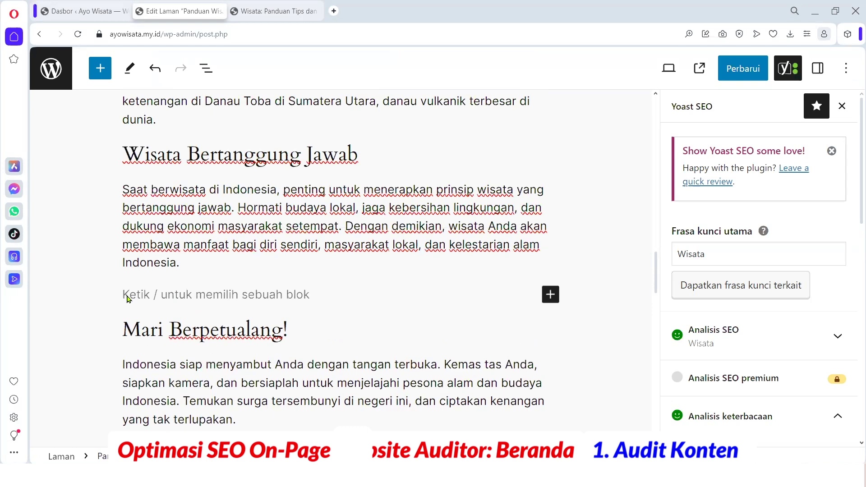
{"action": "right_click", "coordinate": [126, 295]}
{"action": "left_click", "coordinate": [150, 215]}
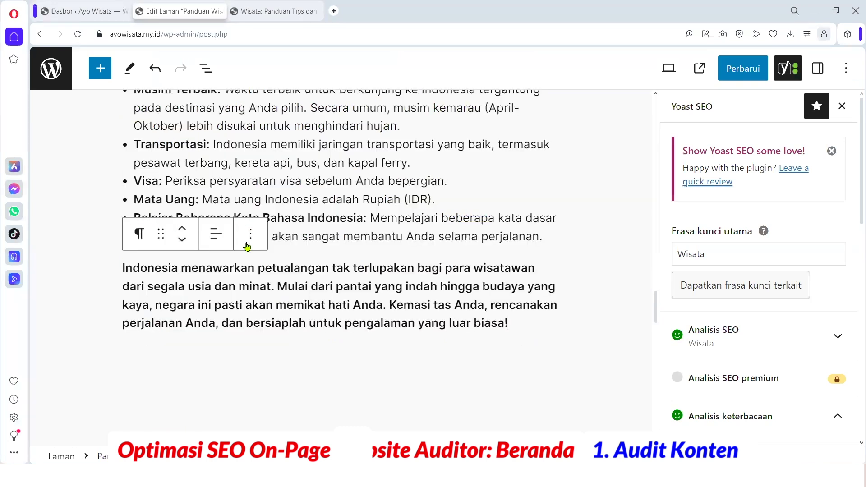
{"action": "scroll", "coordinate": [313, 350], "scroll_direction": "up", "scroll_amount": 3}
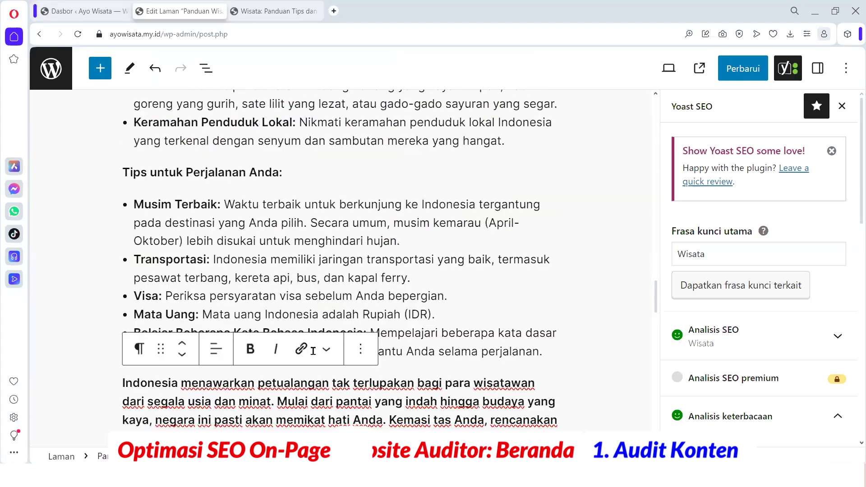
{"action": "scroll", "coordinate": [314, 351], "scroll_direction": "up", "scroll_amount": 5}
{"action": "scroll", "coordinate": [313, 350], "scroll_direction": "up", "scroll_amount": 5}
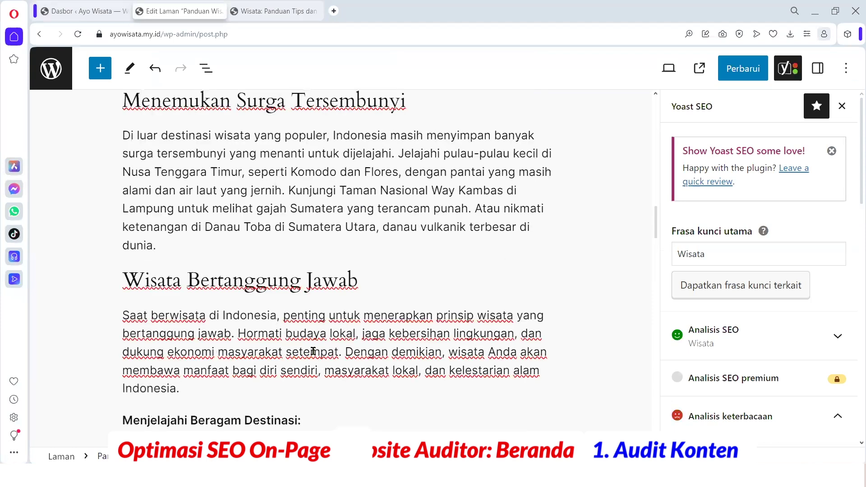
{"action": "scroll", "coordinate": [313, 351], "scroll_direction": "down", "scroll_amount": 4}
{"action": "scroll", "coordinate": [272, 265], "scroll_direction": "down", "scroll_amount": 2}
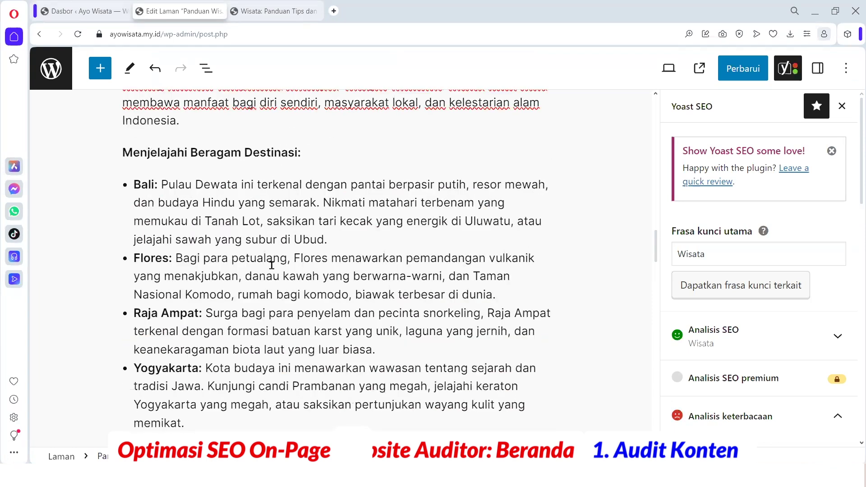
Remove the trailing colon from the "Menjelajahi Beragam Destinasi" line and convert it from a paragraph to an H2 heading
{"action": "left_click", "coordinate": [244, 248]}
{"action": "scroll", "coordinate": [263, 148], "scroll_direction": "up", "scroll_amount": 1}
{"action": "left_click", "coordinate": [263, 148]}
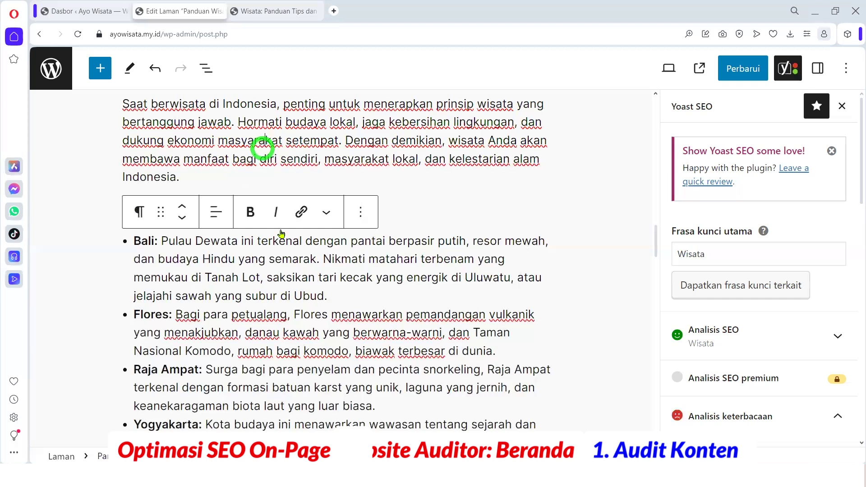
{"action": "left_click", "coordinate": [392, 208]}
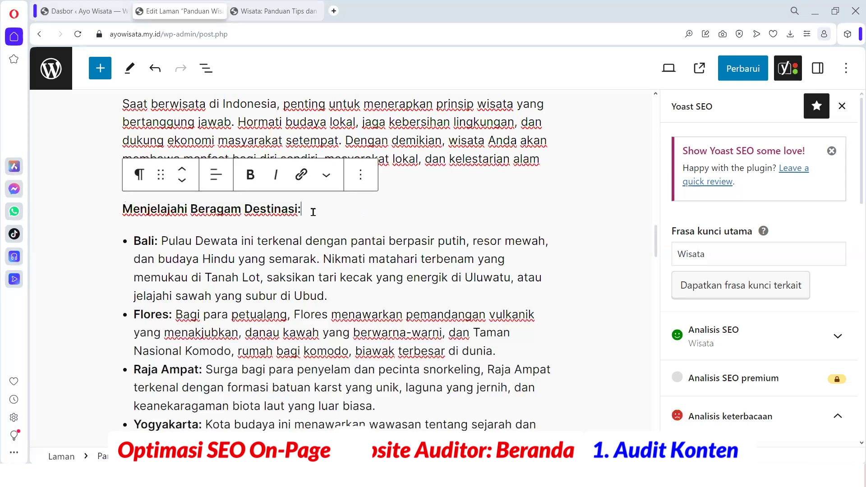
{"action": "key", "text": "BackSpace"}
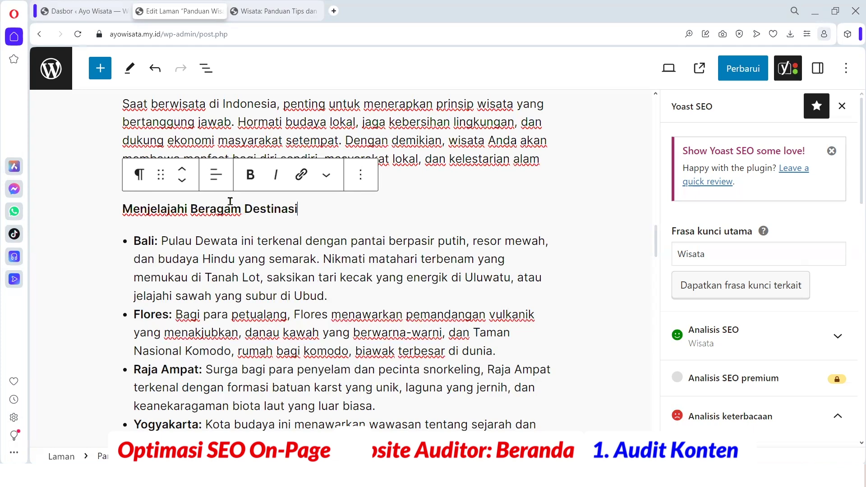
{"action": "left_click", "coordinate": [141, 176]}
{"action": "left_click", "coordinate": [164, 240]}
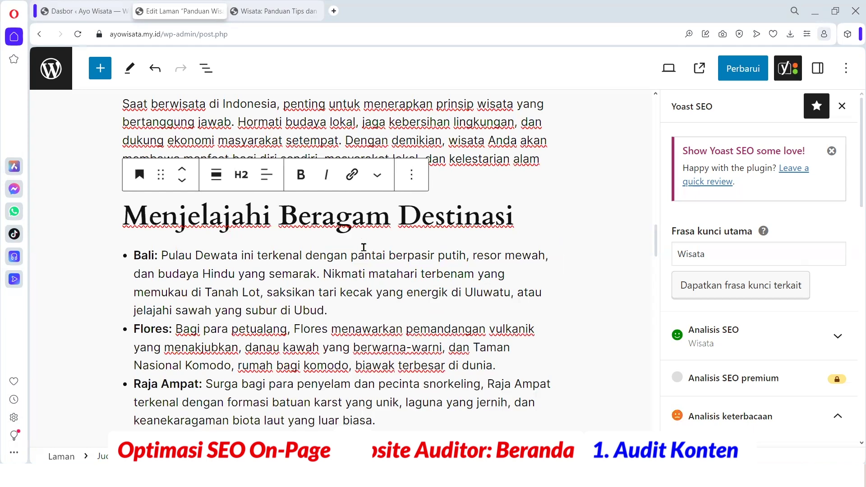
Remove the trailing colon from the "Menikmati Kekayaan Budaya" line and convert it to an H3 heading
{"action": "scroll", "coordinate": [364, 247], "scroll_direction": "down", "scroll_amount": 2}
{"action": "scroll", "coordinate": [364, 247], "scroll_direction": "down", "scroll_amount": 3}
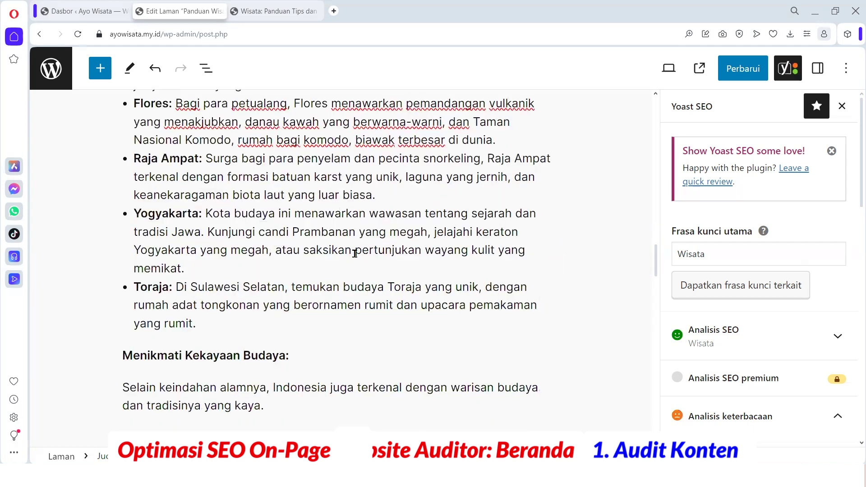
{"action": "scroll", "coordinate": [354, 251], "scroll_direction": "down", "scroll_amount": 2}
{"action": "left_click", "coordinate": [292, 293]}
{"action": "key", "text": "BackSpace"}
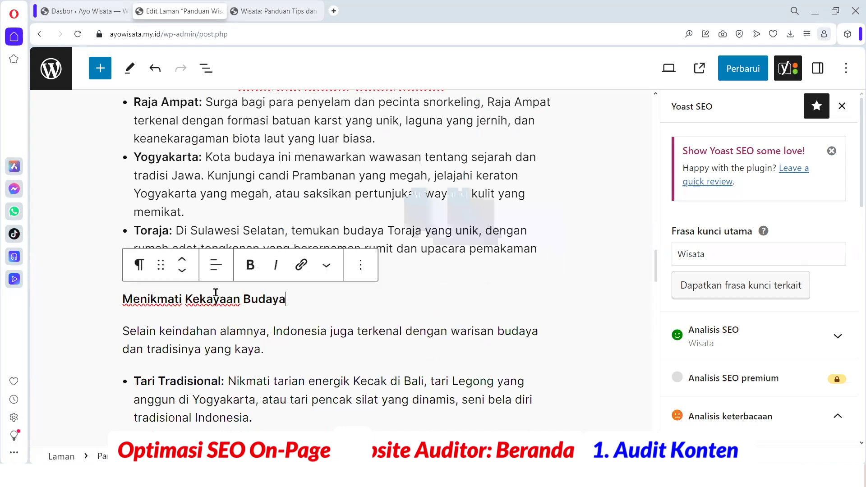
{"action": "left_click", "coordinate": [140, 266]}
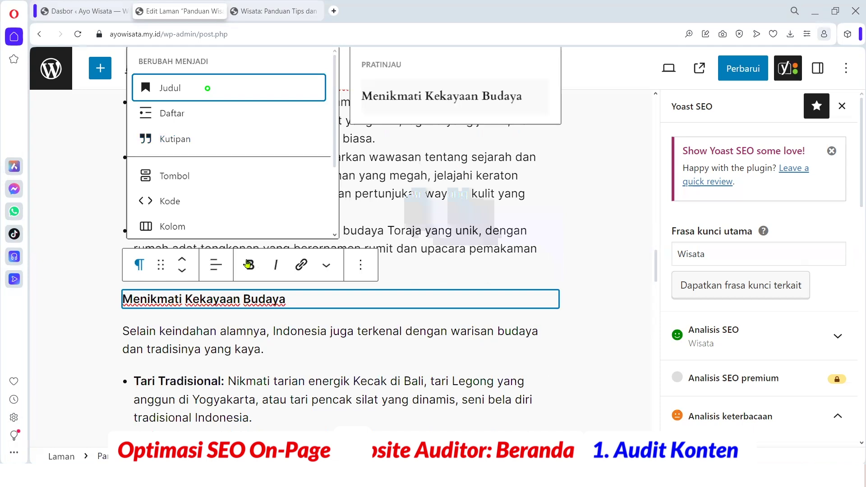
{"action": "key", "text": "Return"}
{"action": "left_click", "coordinate": [242, 264]}
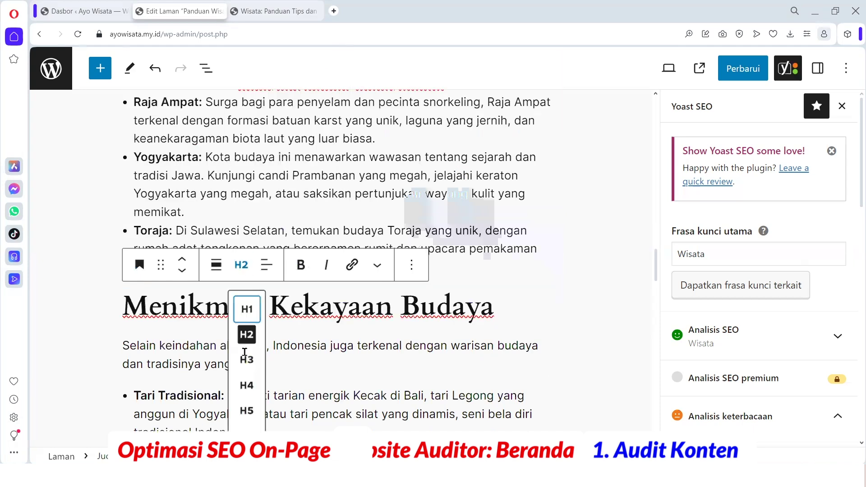
{"action": "left_click", "coordinate": [245, 359]}
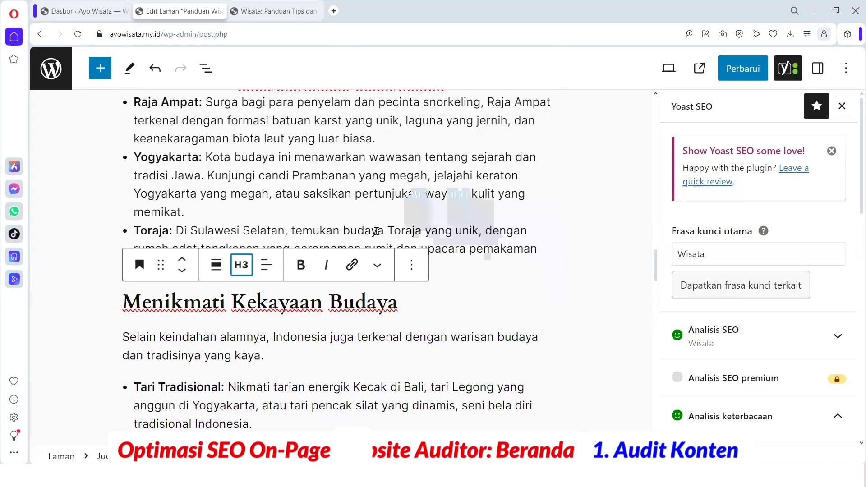
Remove the trailing colon from the "Tips untuk Perjalanan Anda" line and convert it to an H3 heading
{"action": "scroll", "coordinate": [376, 231], "scroll_direction": "down", "scroll_amount": 2}
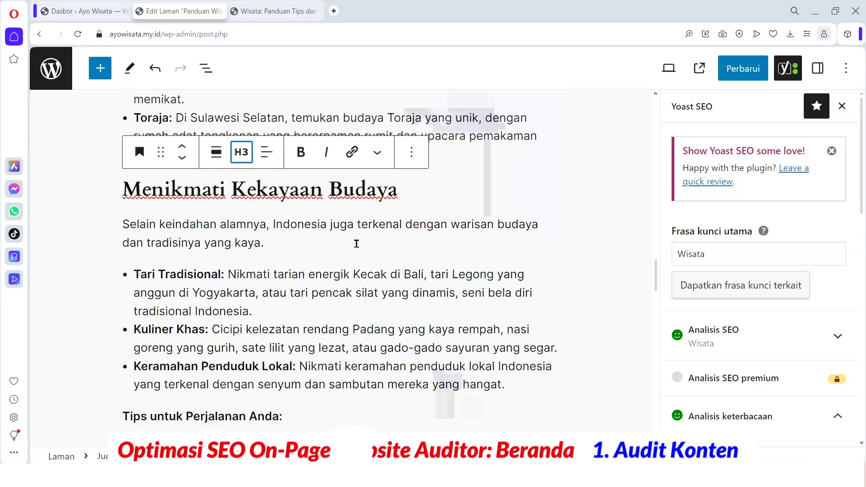
{"action": "scroll", "coordinate": [356, 243], "scroll_direction": "down", "scroll_amount": 2}
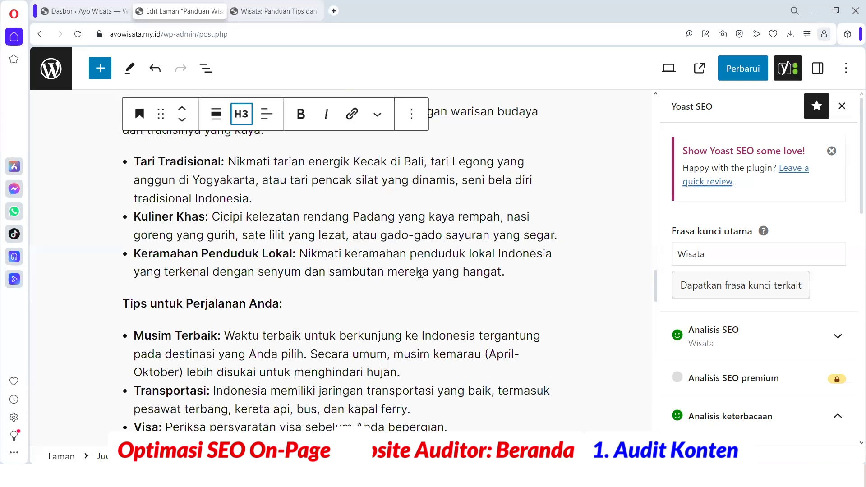
{"action": "scroll", "coordinate": [361, 261], "scroll_direction": "down", "scroll_amount": 1}
{"action": "scroll", "coordinate": [361, 261], "scroll_direction": "up", "scroll_amount": 3}
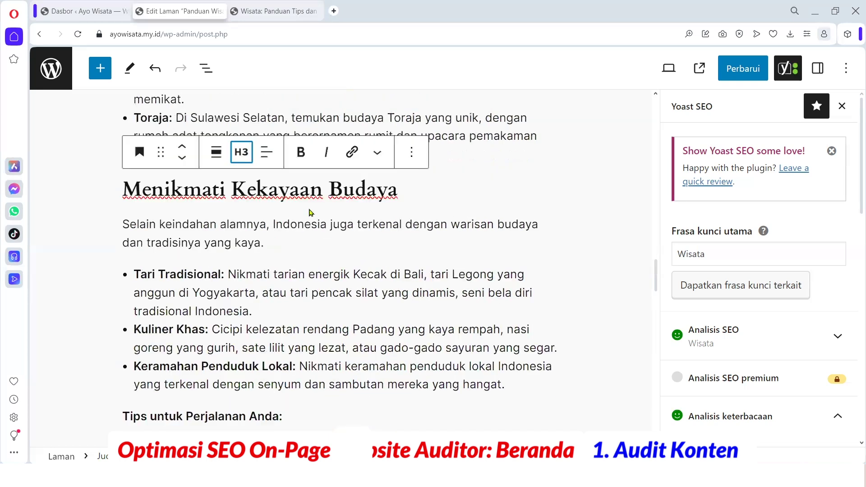
{"action": "scroll", "coordinate": [289, 313], "scroll_direction": "down", "scroll_amount": 2}
{"action": "left_click", "coordinate": [283, 304]}
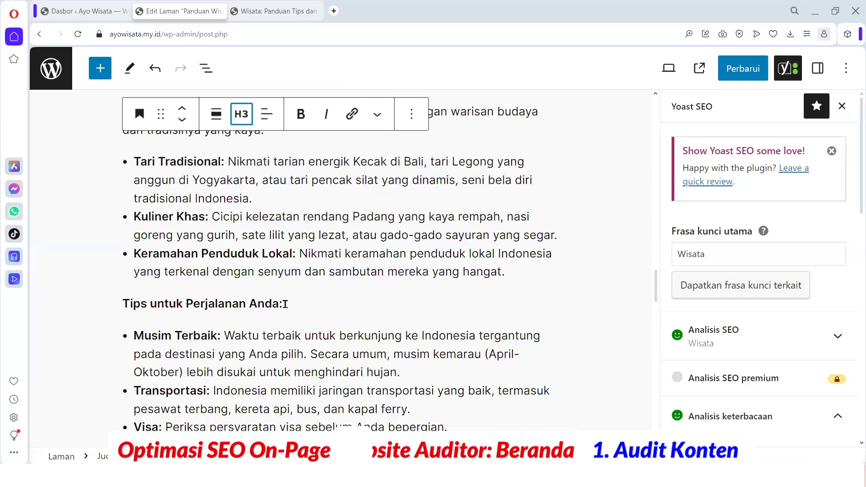
{"action": "key", "text": "BackSpace"}
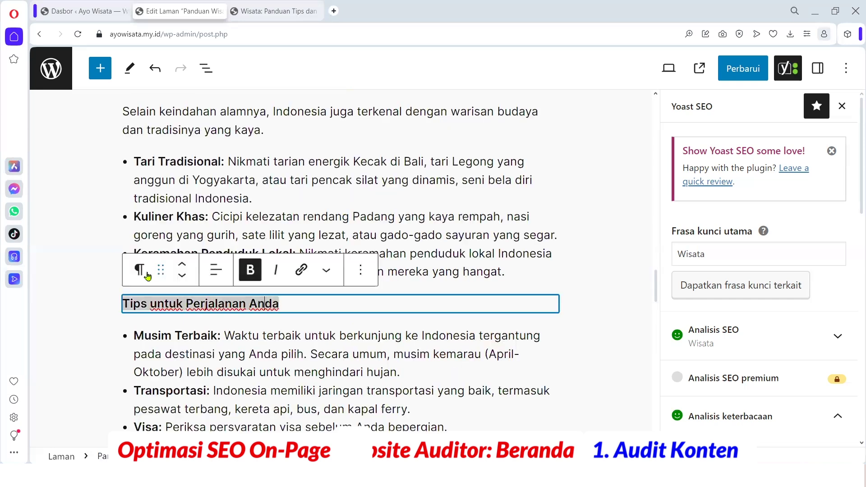
{"action": "left_click", "coordinate": [139, 269]}
{"action": "left_click", "coordinate": [186, 97]}
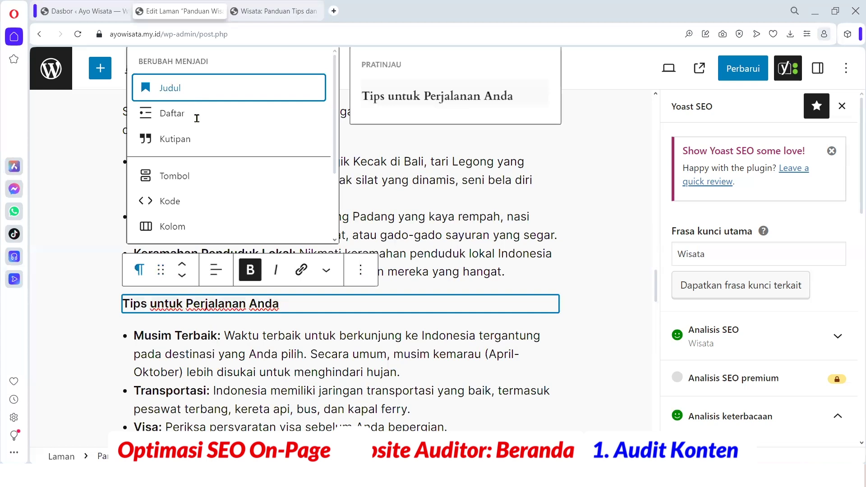
{"action": "left_click", "coordinate": [241, 270]}
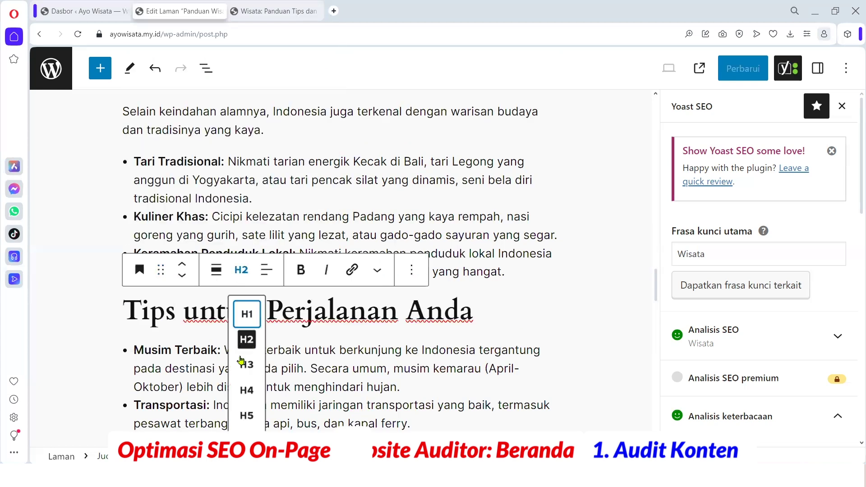
{"action": "left_click", "coordinate": [240, 354]}
Remove the bold formatting from the paragraph starting "Indonesia menawarkan petualangan" above "Mari Berpetualang!" and update the page
{"action": "scroll", "coordinate": [314, 322], "scroll_direction": "down", "scroll_amount": 5}
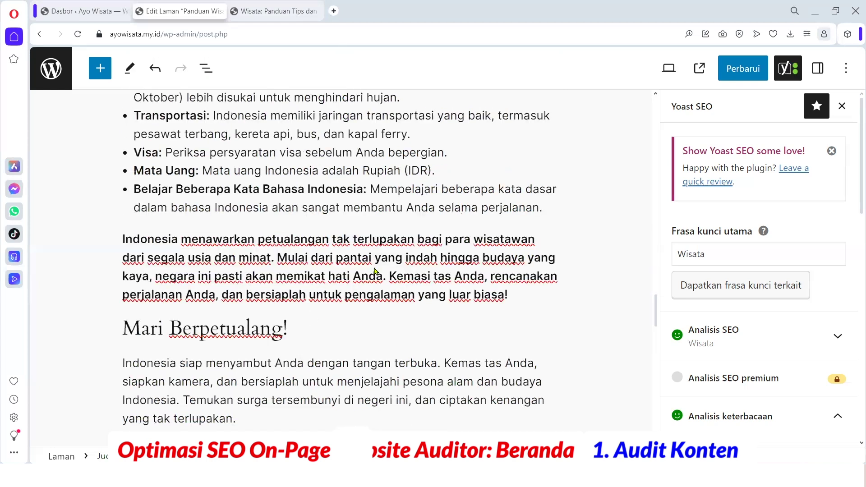
{"action": "scroll", "coordinate": [498, 242], "scroll_direction": "down", "scroll_amount": 1}
{"action": "left_click_drag", "start_coordinate": [521, 240], "coordinate": [123, 177]}
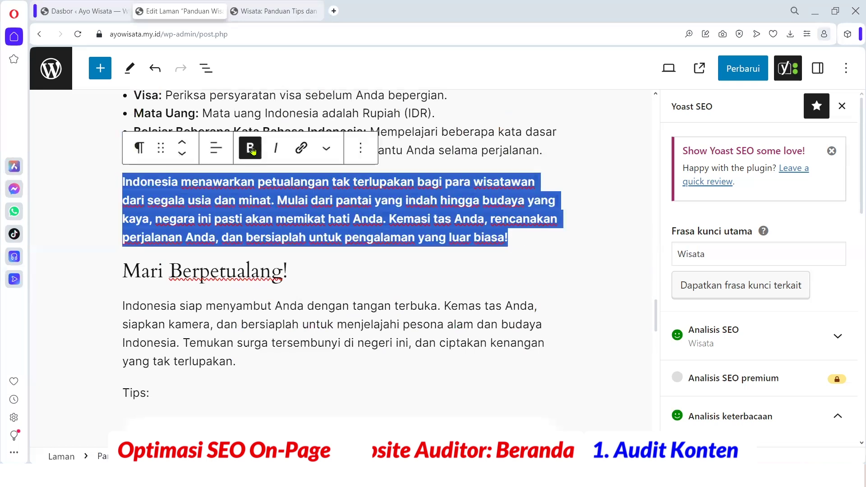
{"action": "left_click", "coordinate": [250, 148]}
{"action": "left_click", "coordinate": [284, 198]}
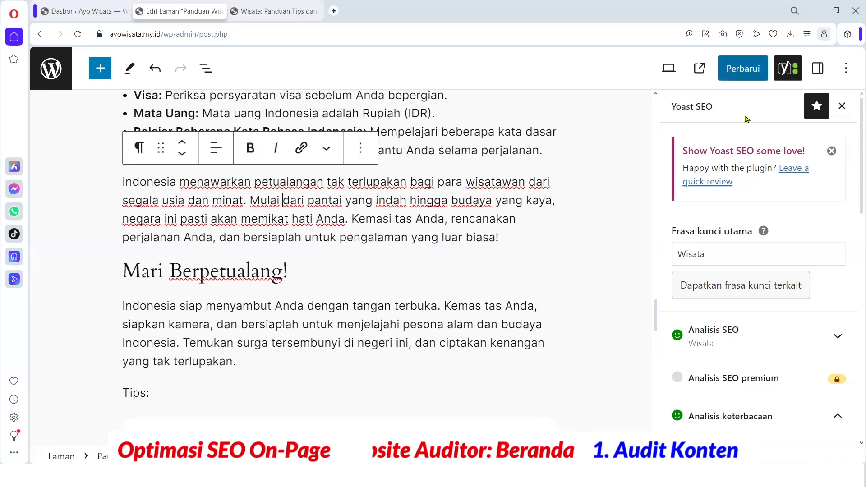
{"action": "left_click", "coordinate": [743, 71]}
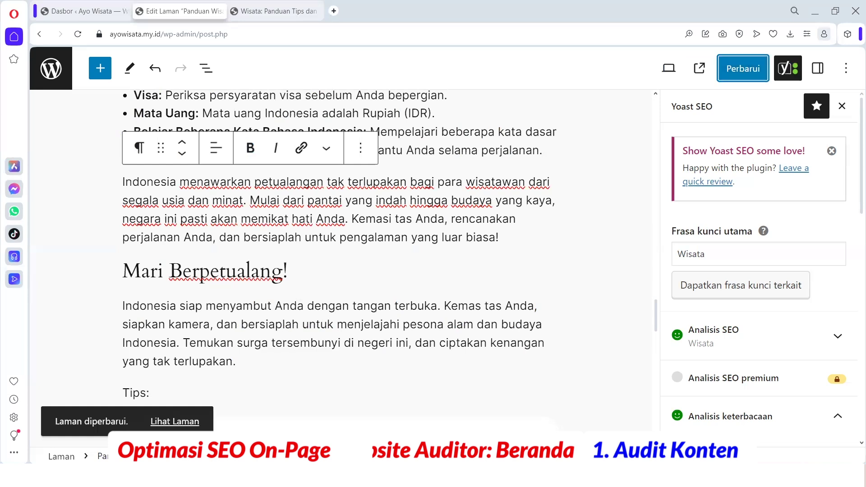
Switch to WebSite Auditor, recheck the "Word count in body" factor and open the "Keywords in bold" factor
{"action": "key", "text": "alt+Tab"}
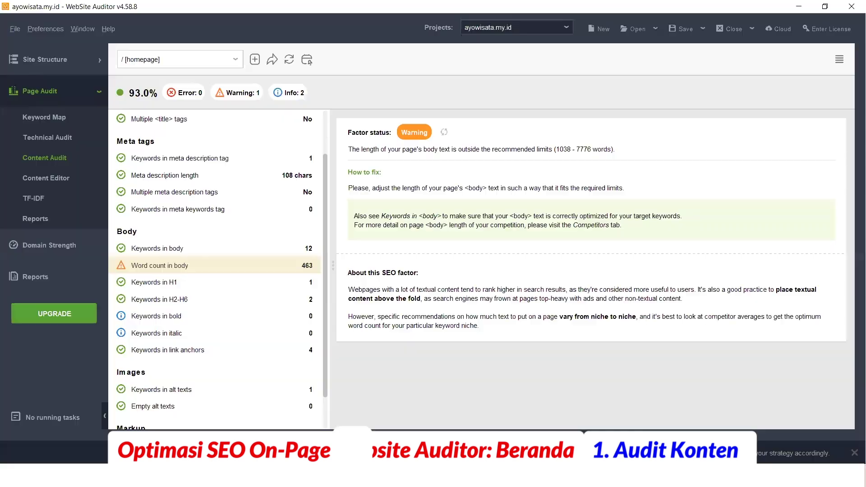
{"action": "left_click", "coordinate": [444, 133]}
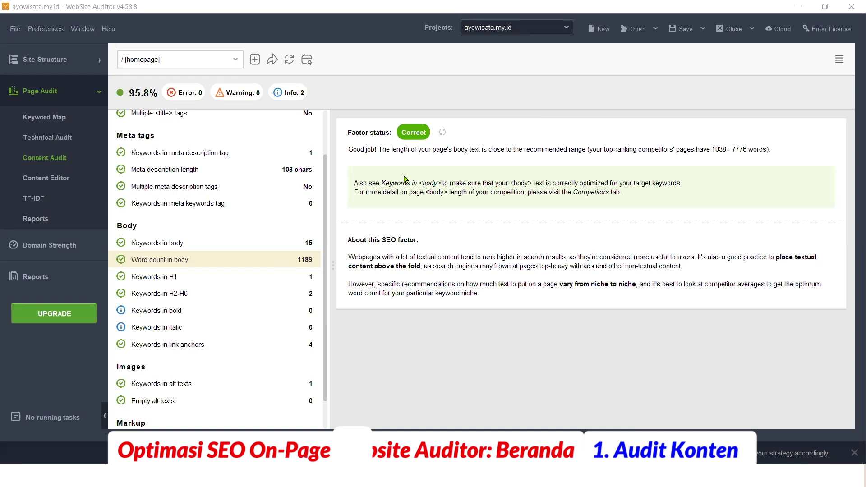
{"action": "left_click", "coordinate": [251, 313]}
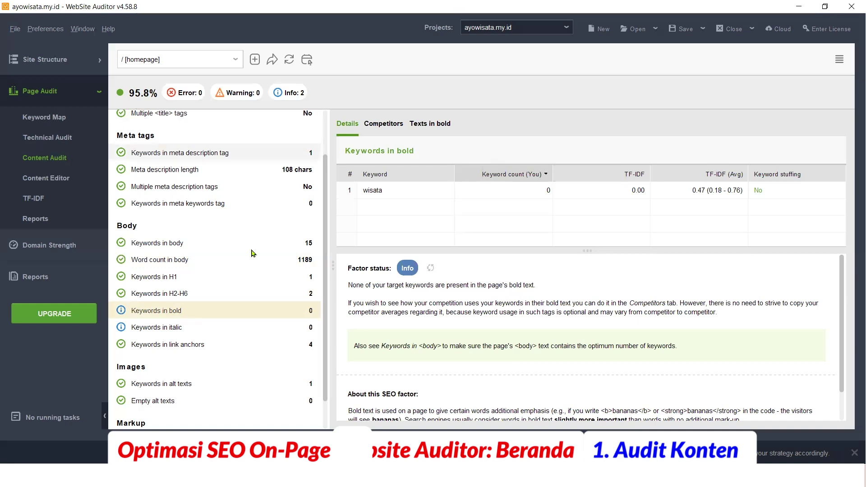
Switch back to the WordPress page editor and search the page for "wisata"
{"action": "key", "text": "alt+Tab"}
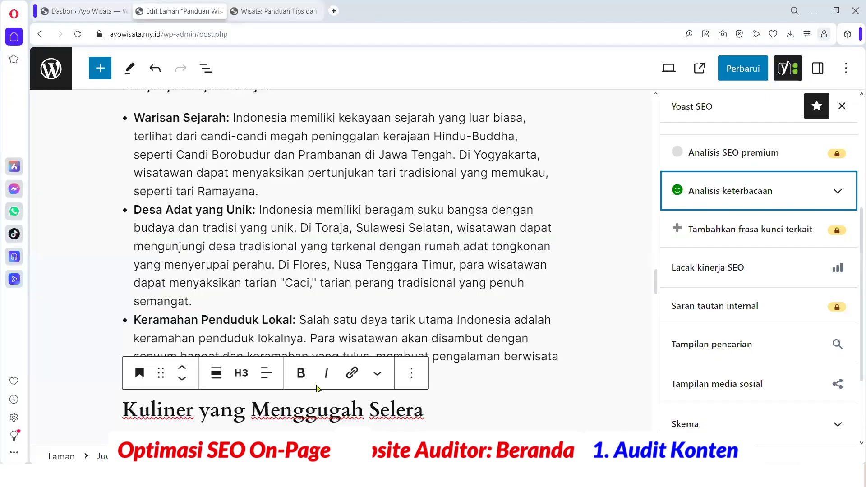
{"action": "scroll", "coordinate": [288, 299], "scroll_direction": "up", "scroll_amount": 6}
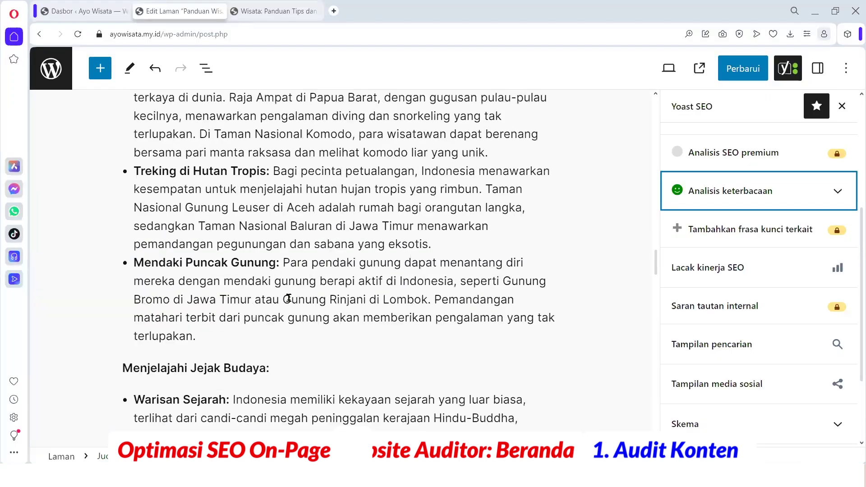
{"action": "scroll", "coordinate": [288, 298], "scroll_direction": "up", "scroll_amount": 10}
{"action": "scroll", "coordinate": [289, 299], "scroll_direction": "up", "scroll_amount": 5}
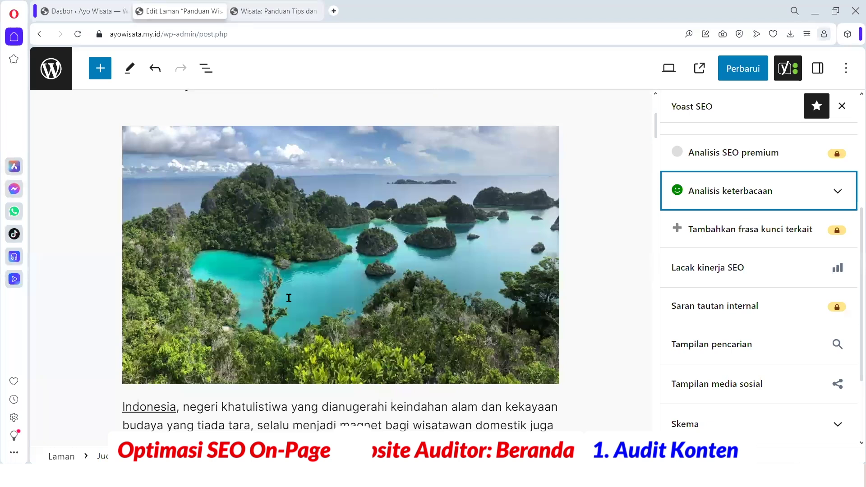
{"action": "scroll", "coordinate": [288, 298], "scroll_direction": "down", "scroll_amount": 4}
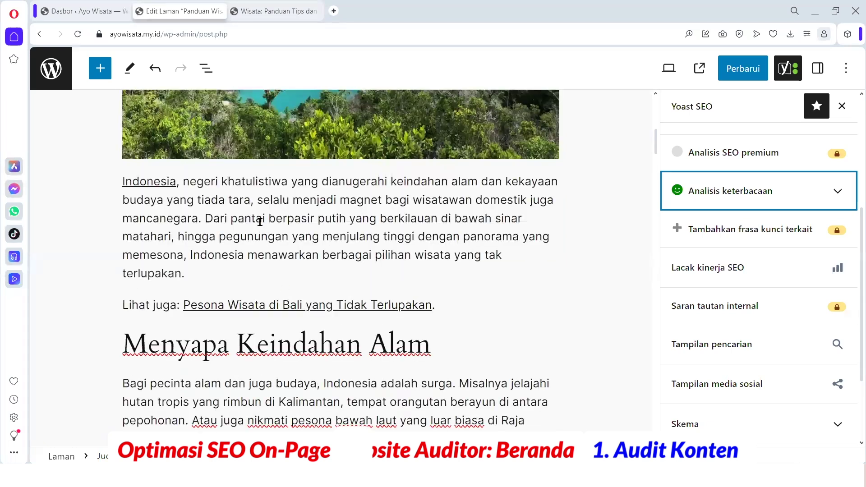
{"action": "left_click", "coordinate": [260, 222]}
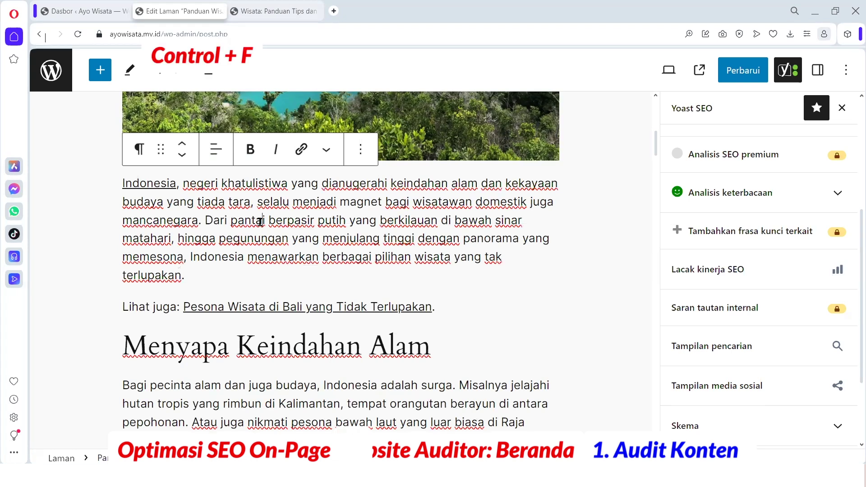
{"action": "key", "text": "ctrl+f"}
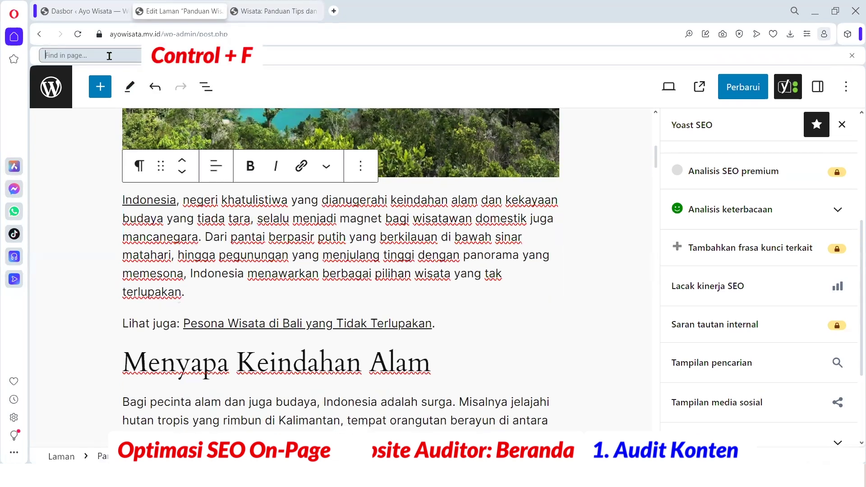
{"action": "type", "text": "wisi"}
{"action": "type", "text": "ata"}
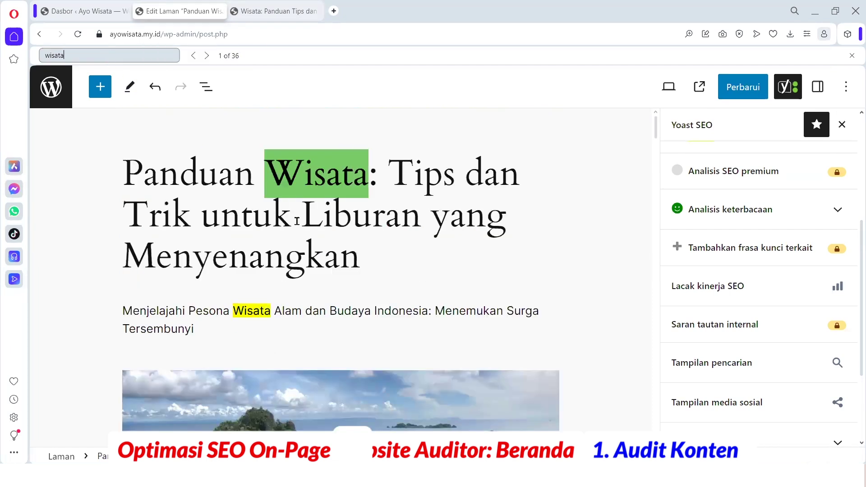
Make the word "wisata" bold in the paragraph starting "Di luar destinasi" under the "Menemukan Surga Tersembunyi" heading
{"action": "scroll", "coordinate": [297, 221], "scroll_direction": "down", "scroll_amount": 2}
{"action": "scroll", "coordinate": [276, 221], "scroll_direction": "down", "scroll_amount": 4}
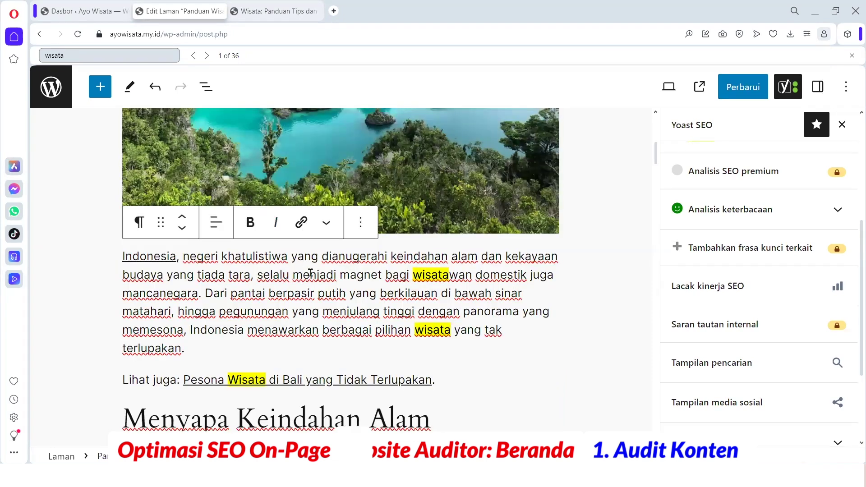
{"action": "scroll", "coordinate": [312, 273], "scroll_direction": "down", "scroll_amount": 1}
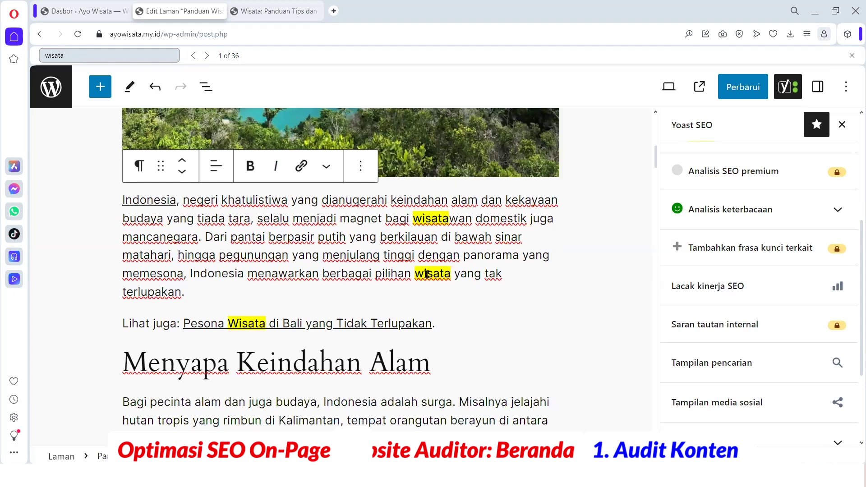
{"action": "scroll", "coordinate": [279, 272], "scroll_direction": "down", "scroll_amount": 3}
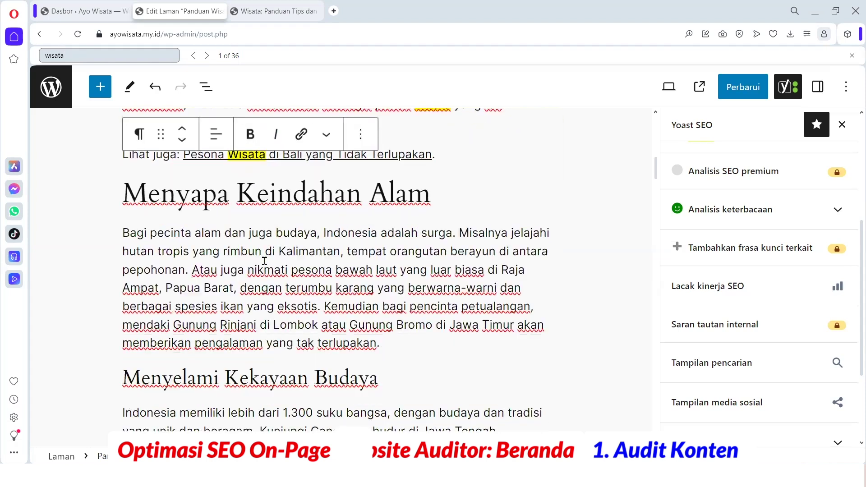
{"action": "scroll", "coordinate": [274, 264], "scroll_direction": "down", "scroll_amount": 3}
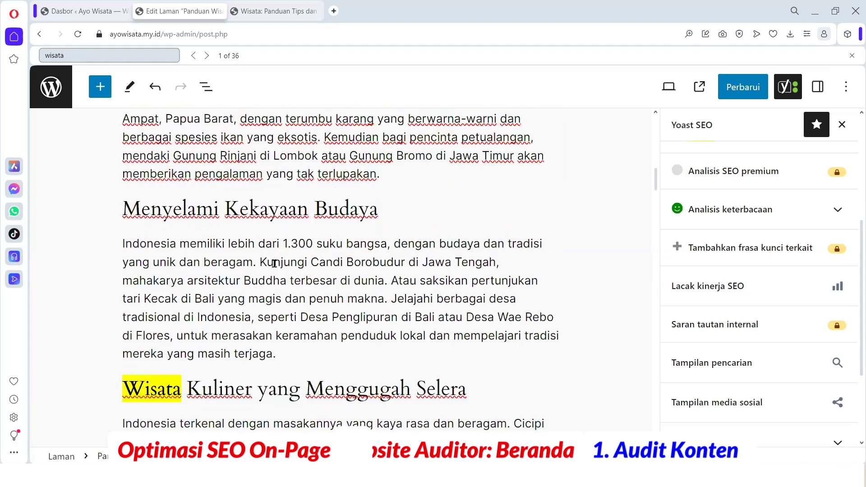
{"action": "scroll", "coordinate": [274, 264], "scroll_direction": "down", "scroll_amount": 3}
{"action": "scroll", "coordinate": [275, 263], "scroll_direction": "down", "scroll_amount": 2}
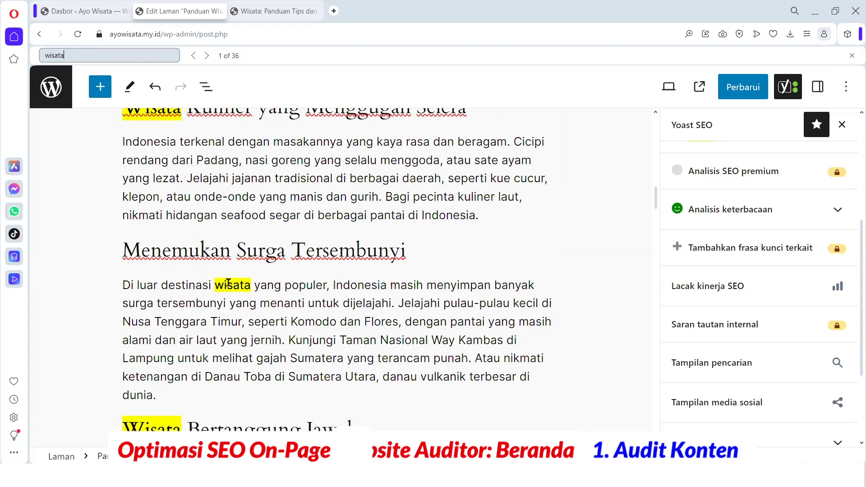
{"action": "scroll", "coordinate": [229, 283], "scroll_direction": "down", "scroll_amount": 4}
{"action": "scroll", "coordinate": [230, 280], "scroll_direction": "up", "scroll_amount": 2}
{"action": "scroll", "coordinate": [231, 279], "scroll_direction": "up", "scroll_amount": 1}
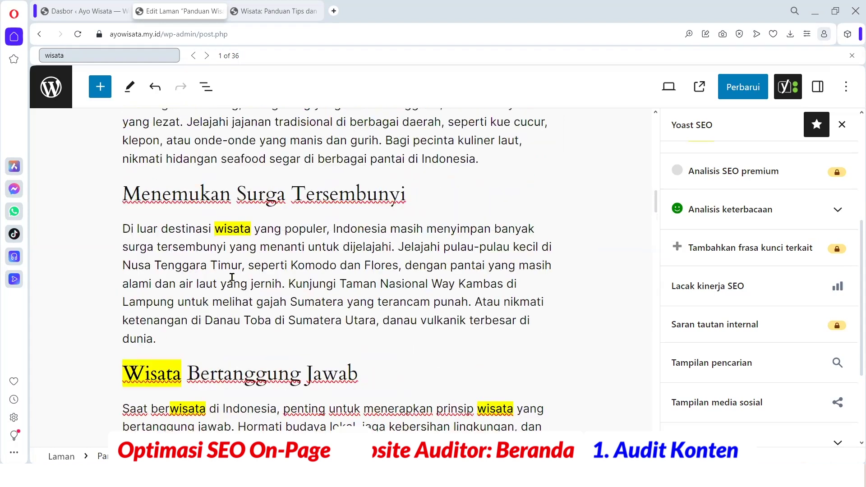
{"action": "left_click", "coordinate": [231, 229]}
{"action": "double_click", "coordinate": [232, 229]}
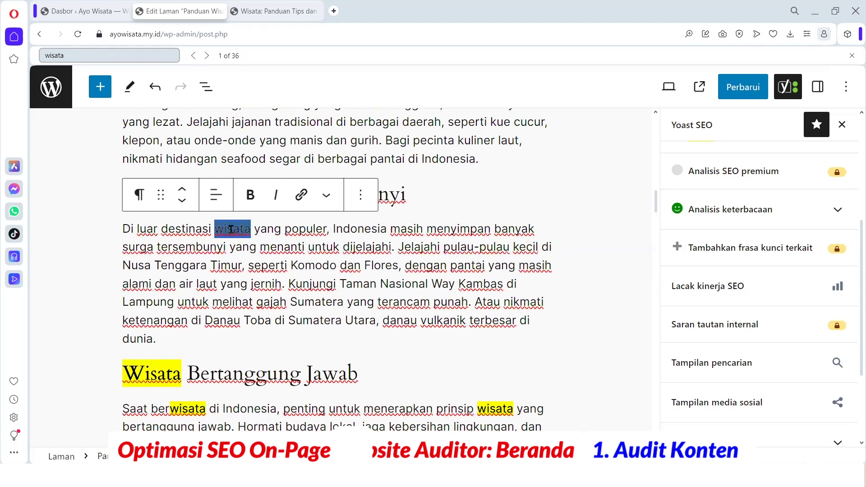
{"action": "left_click", "coordinate": [250, 195]}
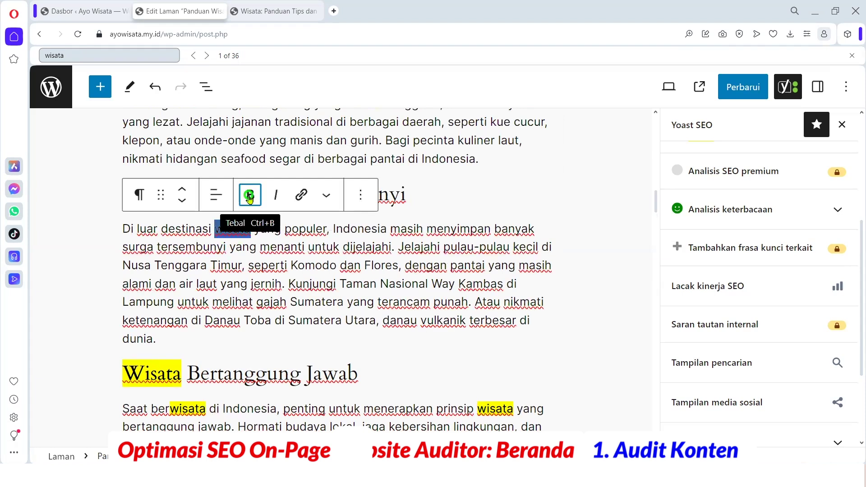
{"action": "left_click", "coordinate": [275, 233]}
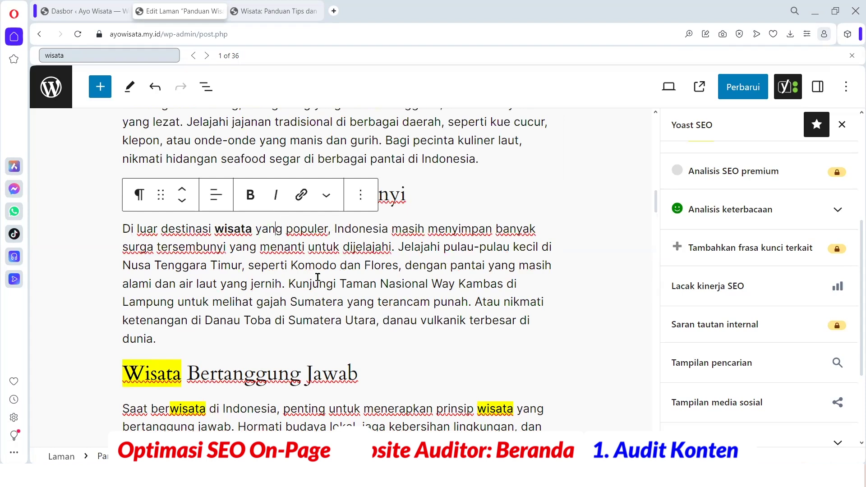
Italicize "wisata" after "menerapkan prinsip" in the paragraph under "Wisata Bertanggung Jawab" and update the page
{"action": "scroll", "coordinate": [353, 268], "scroll_direction": "down", "scroll_amount": 3}
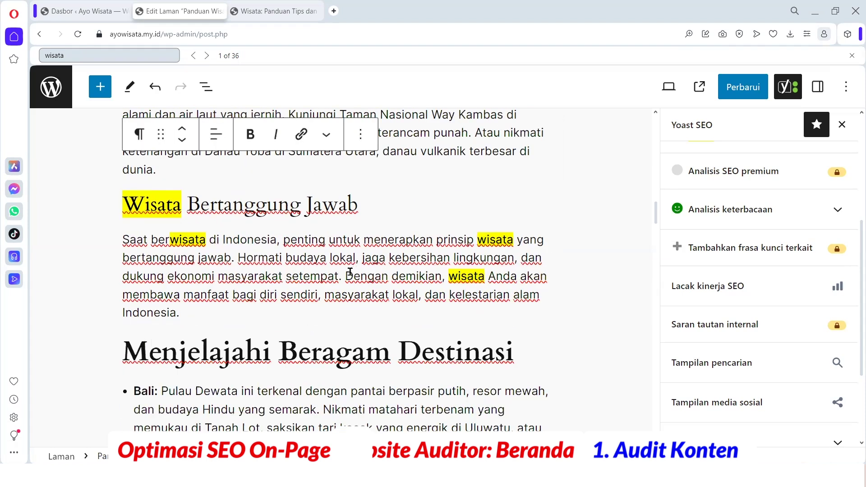
{"action": "scroll", "coordinate": [350, 272], "scroll_direction": "down", "scroll_amount": 4}
{"action": "scroll", "coordinate": [350, 272], "scroll_direction": "up", "scroll_amount": 3}
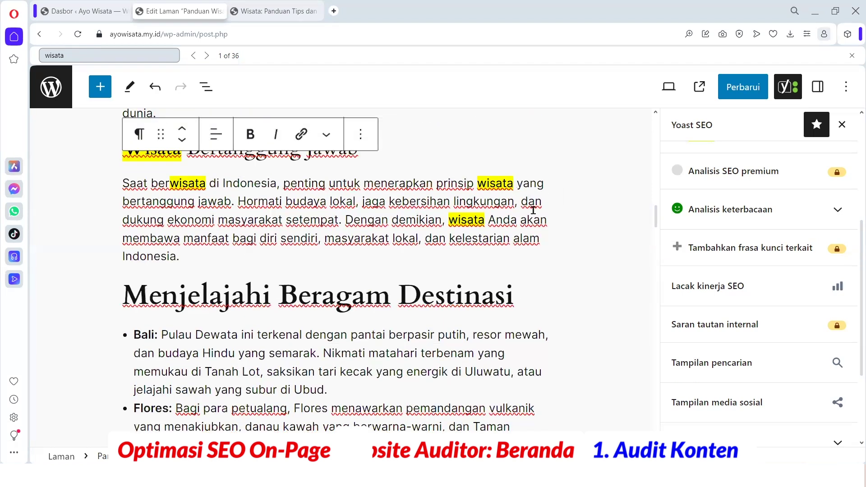
{"action": "double_click", "coordinate": [490, 184]}
{"action": "left_click", "coordinate": [277, 151]}
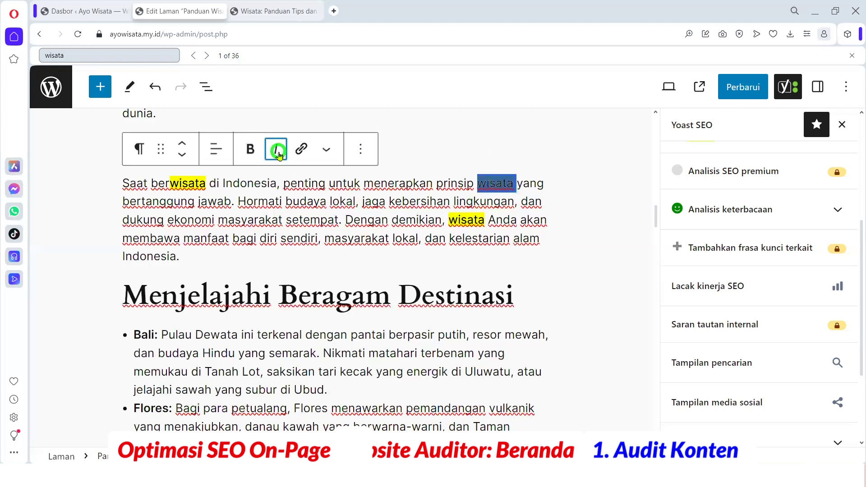
{"action": "left_click", "coordinate": [744, 97]}
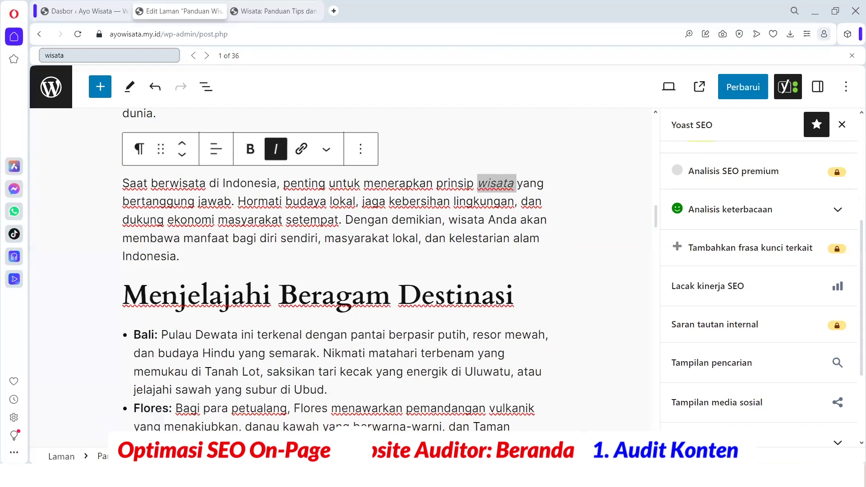
Switch to WebSite Auditor and recheck the "Keywords in bold" factor for the homepage
{"action": "key", "text": "alt+Tab"}
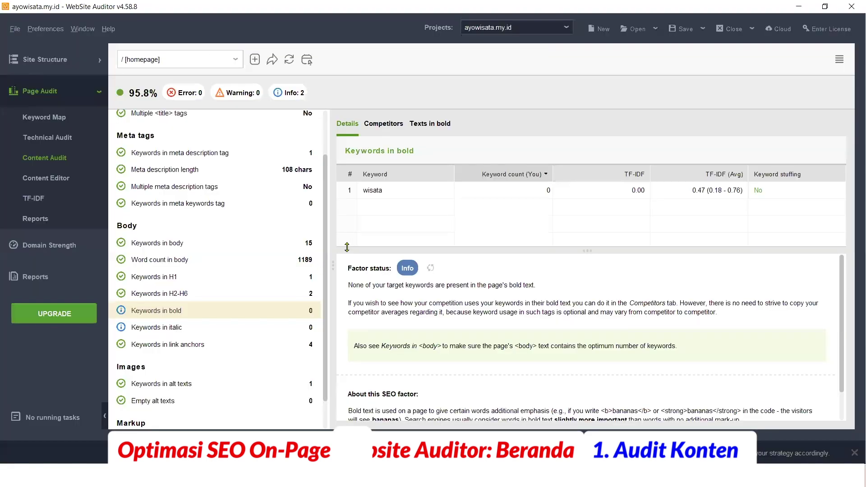
{"action": "left_click", "coordinate": [235, 307]}
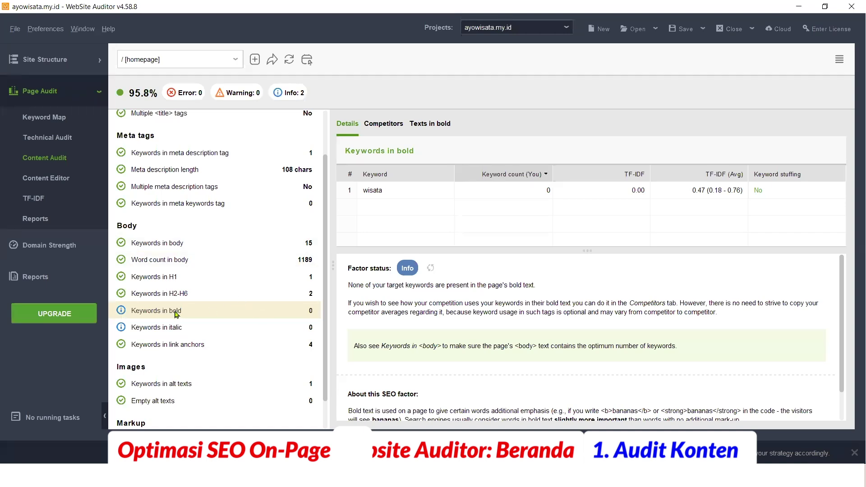
{"action": "left_click", "coordinate": [431, 269]}
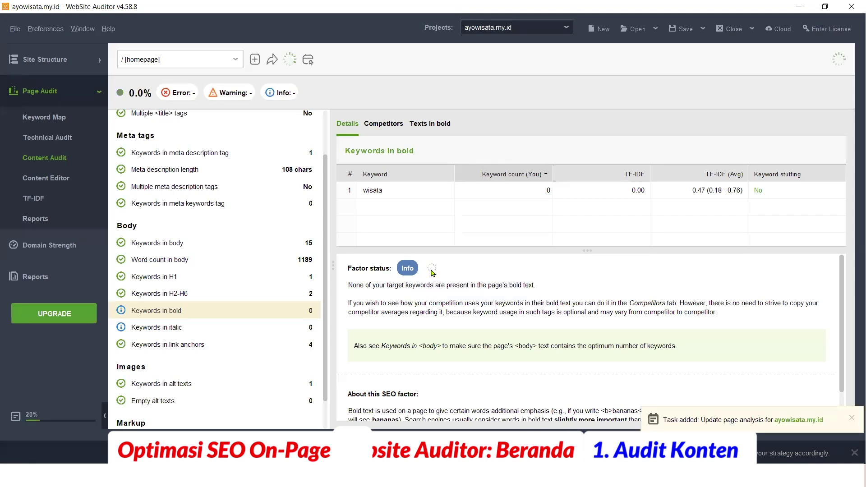